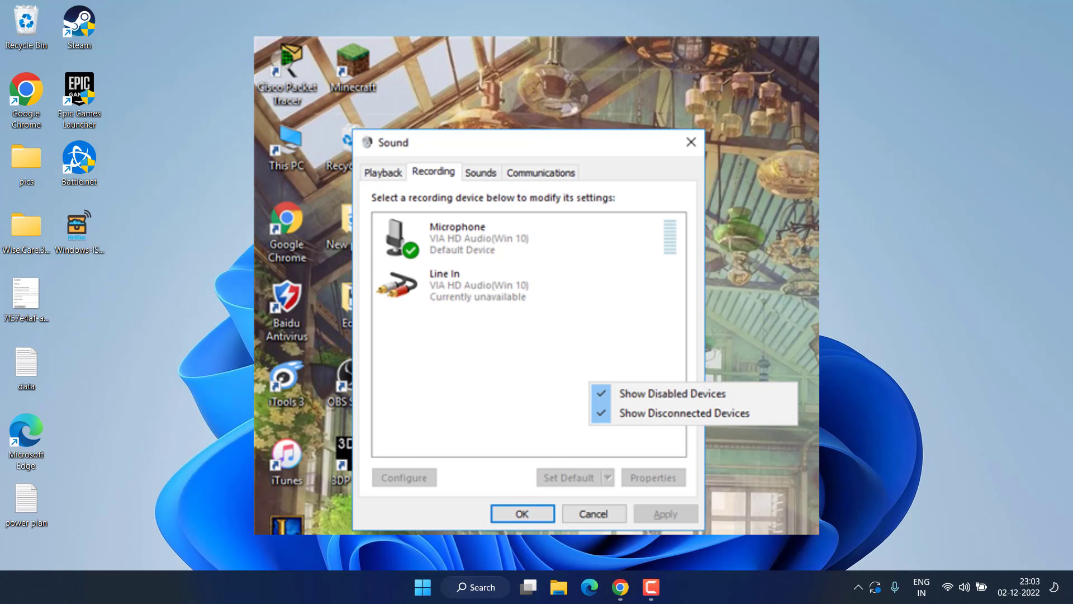
Step: Open Windows Settings with Win+I on the way to the Sound options
key("super+i")
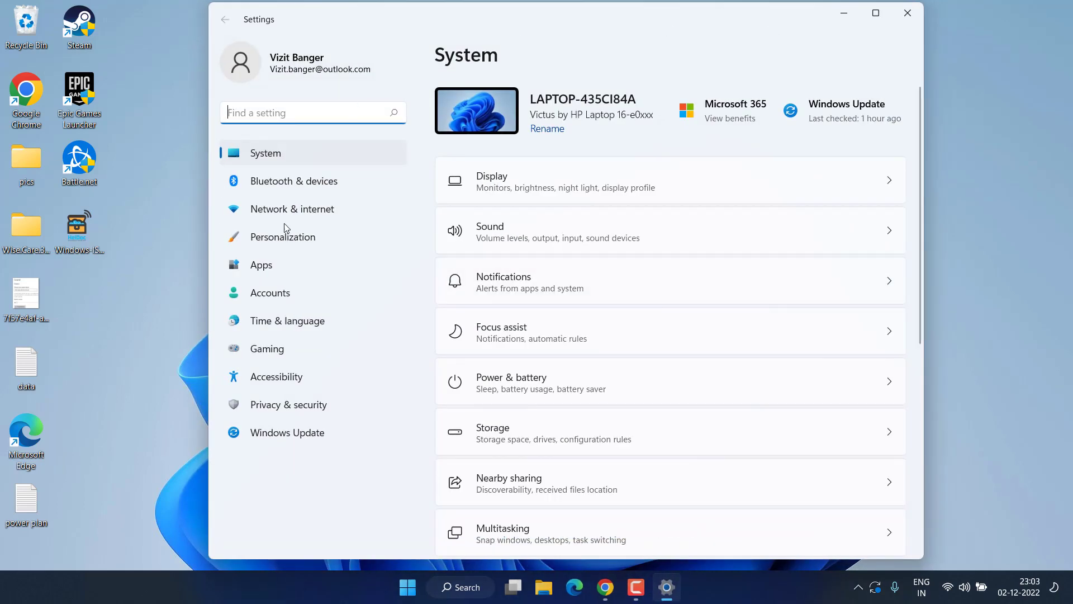
Step: Go to Privacy & security and open the Microphone permissions page
left_click(286, 407)
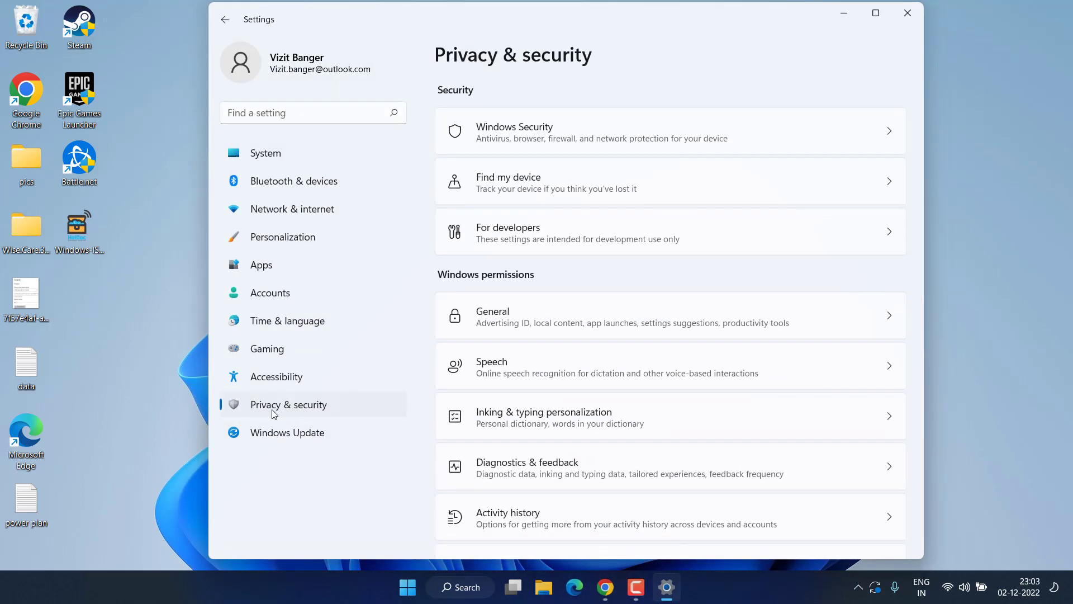
scroll(670, 352, "down", 10)
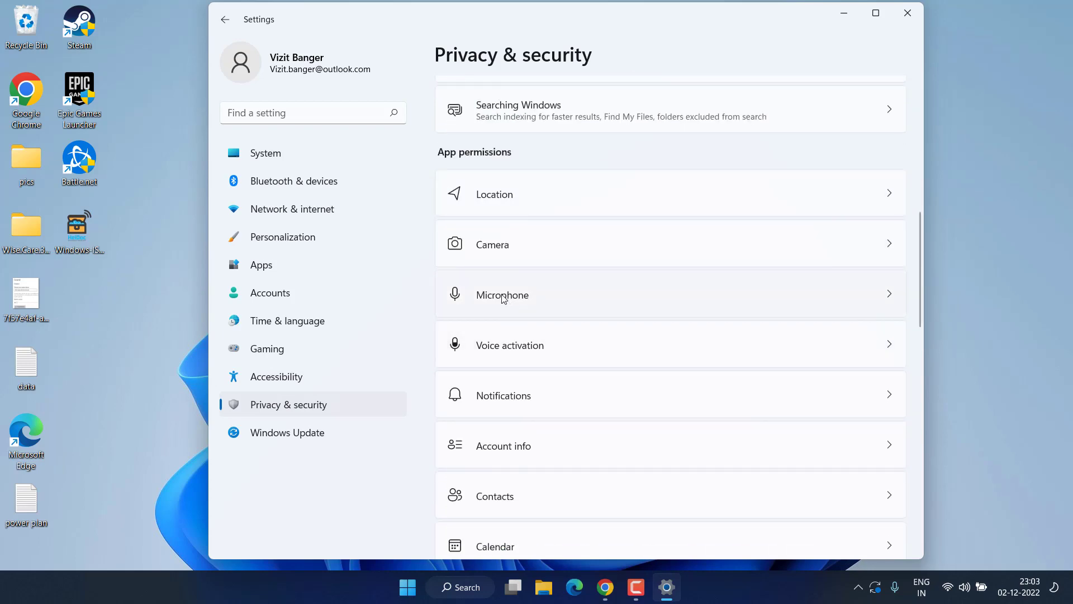
left_click(590, 301)
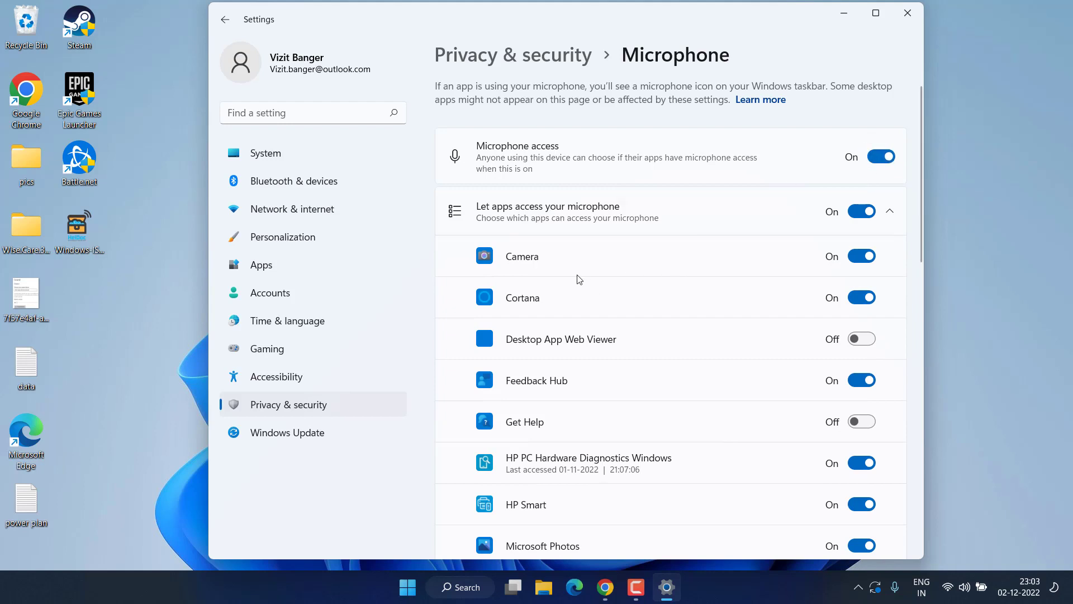
Step: Review the app list, turn on microphone access for Get Help, and close Settings
scroll(579, 279, "down", 8)
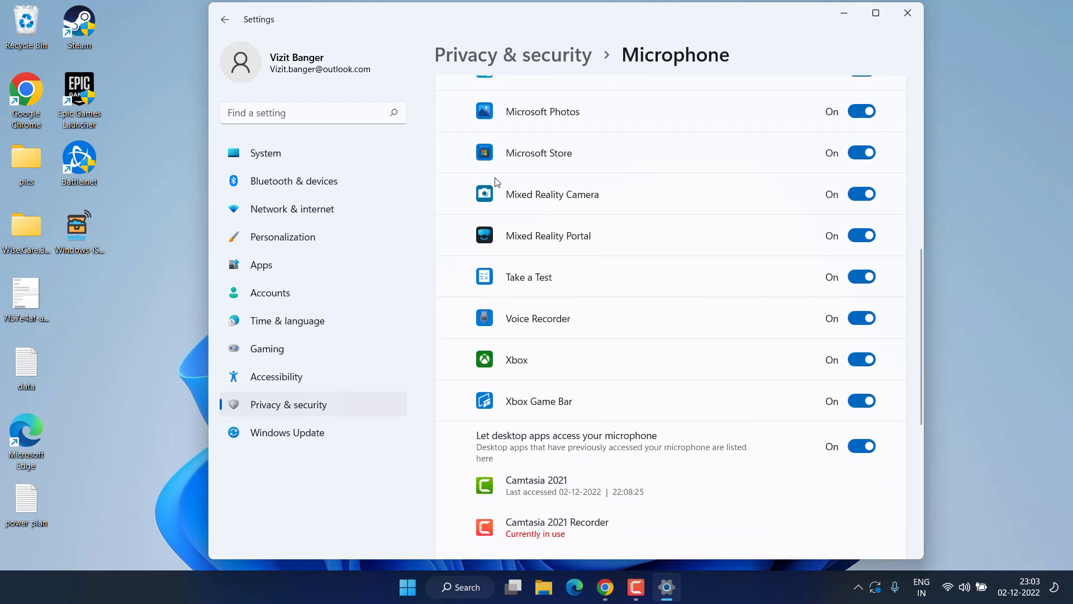
scroll(615, 333, "down", 3)
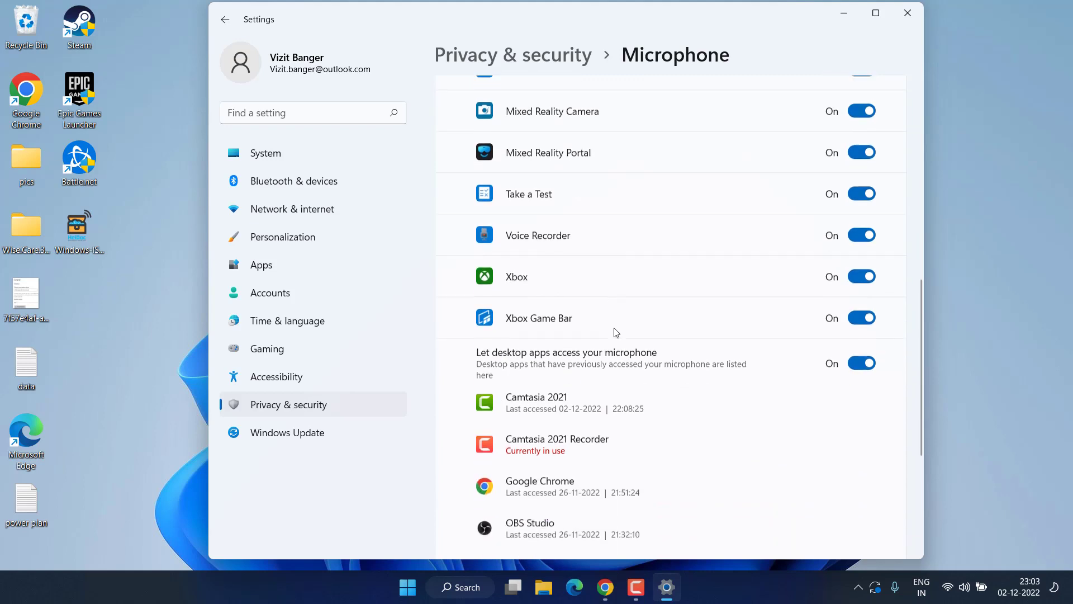
scroll(695, 320, "up", 5)
scroll(695, 320, "up", 2)
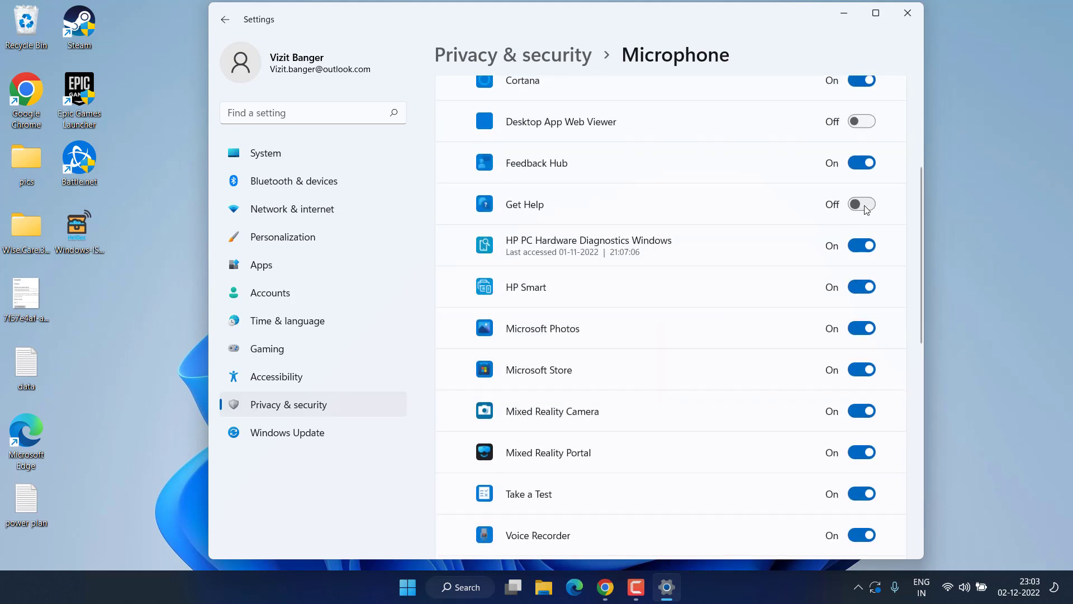
left_click(856, 205)
left_click(908, 13)
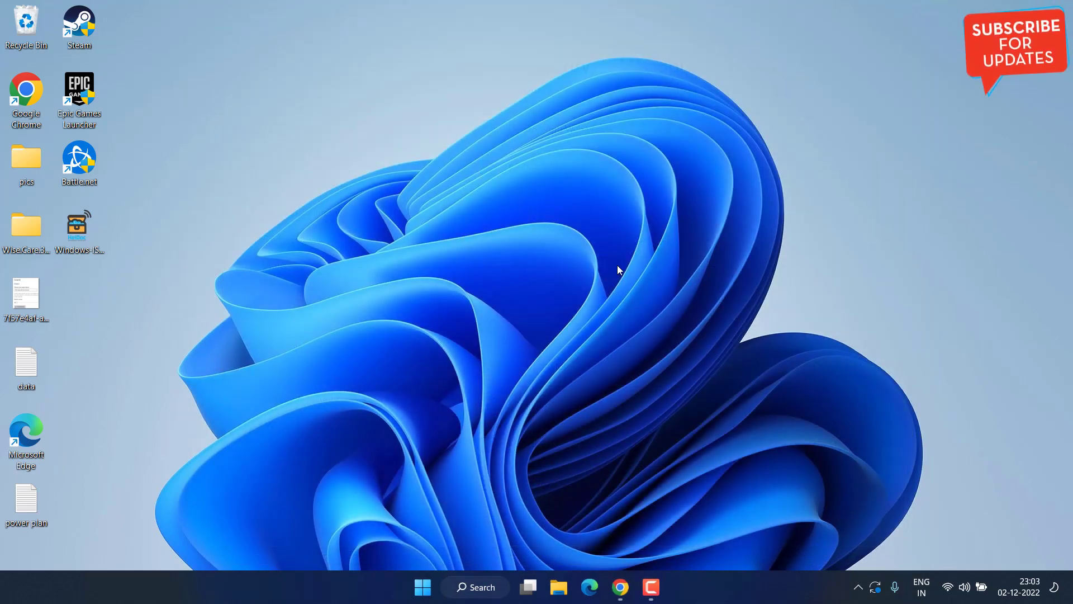
Step: Search Start for 'control' and launch Control Panel
left_click(422, 587)
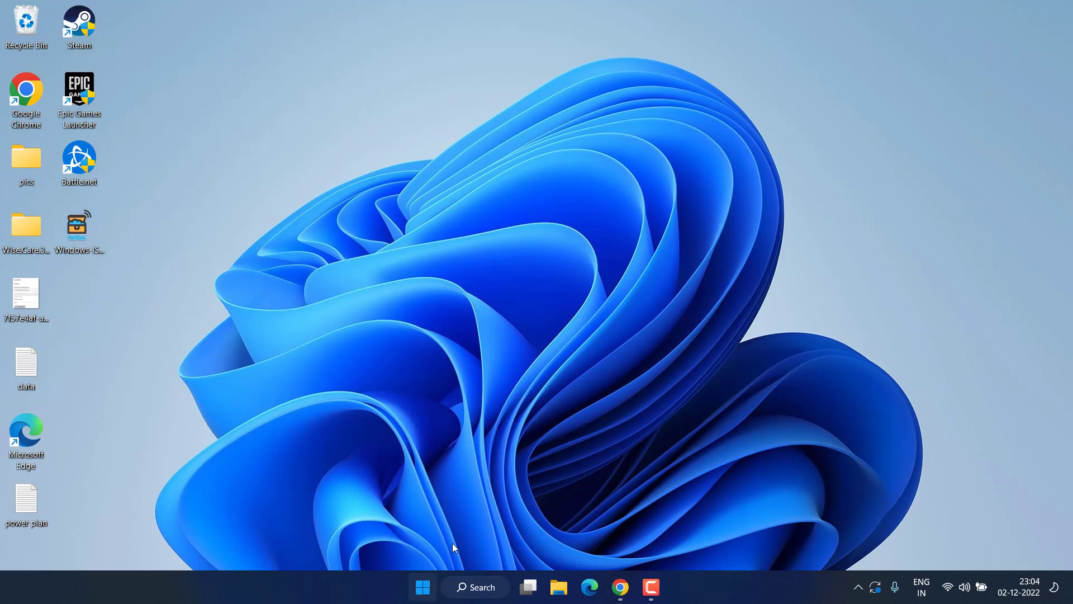
type("control")
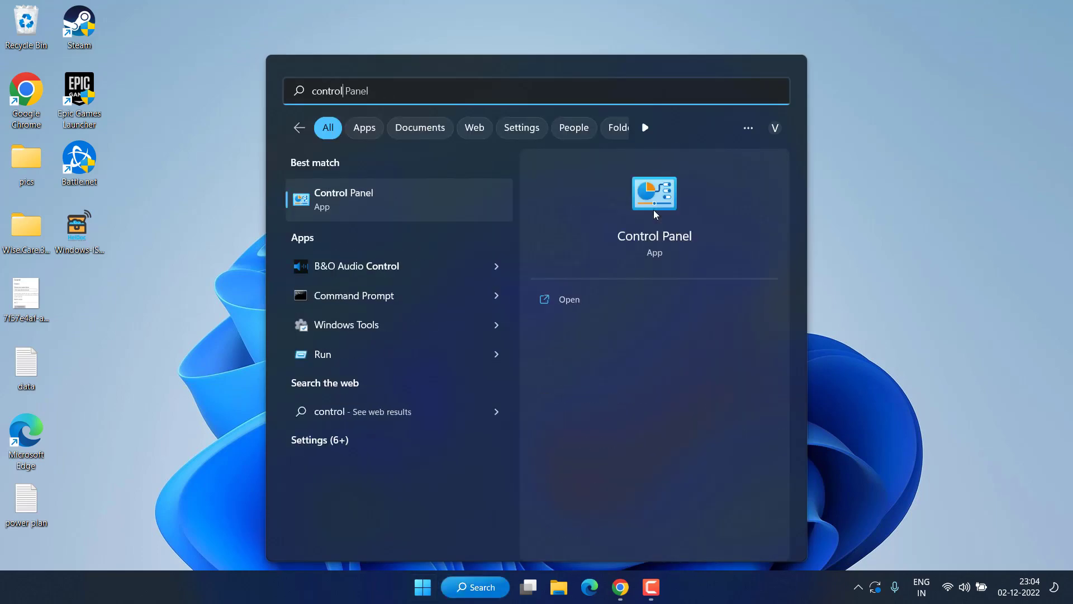
key("Return")
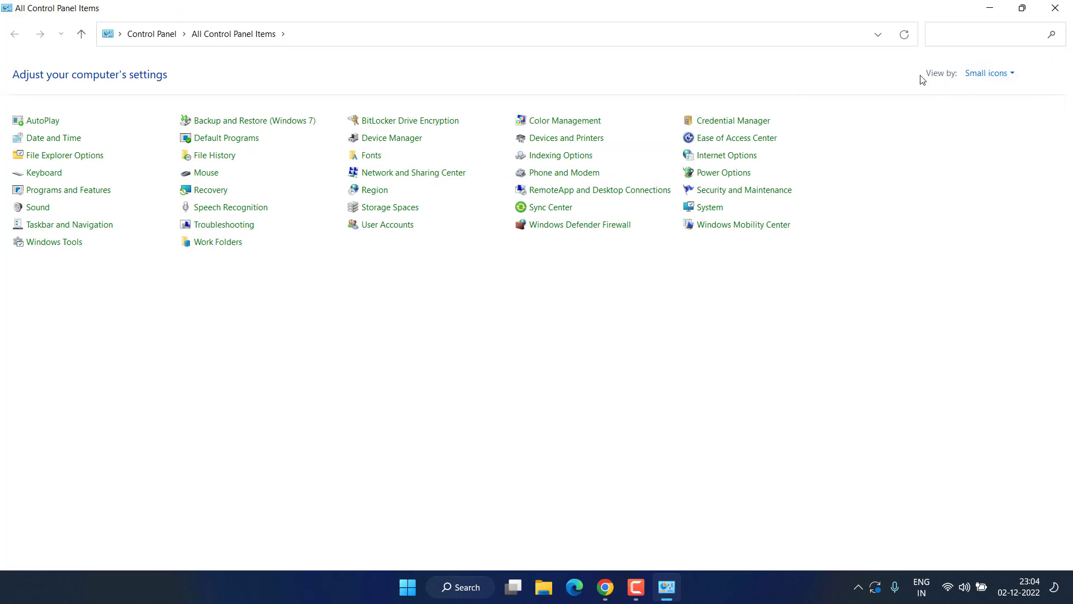
Step: Set Control Panel's View by to Small icons and open Sound
left_click(991, 74)
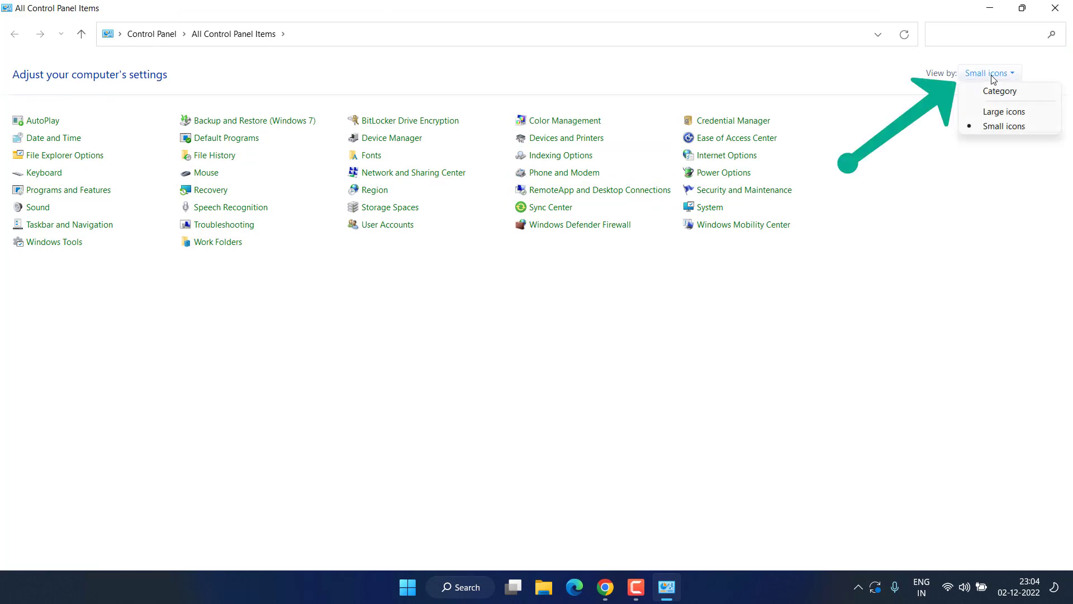
left_click(1000, 128)
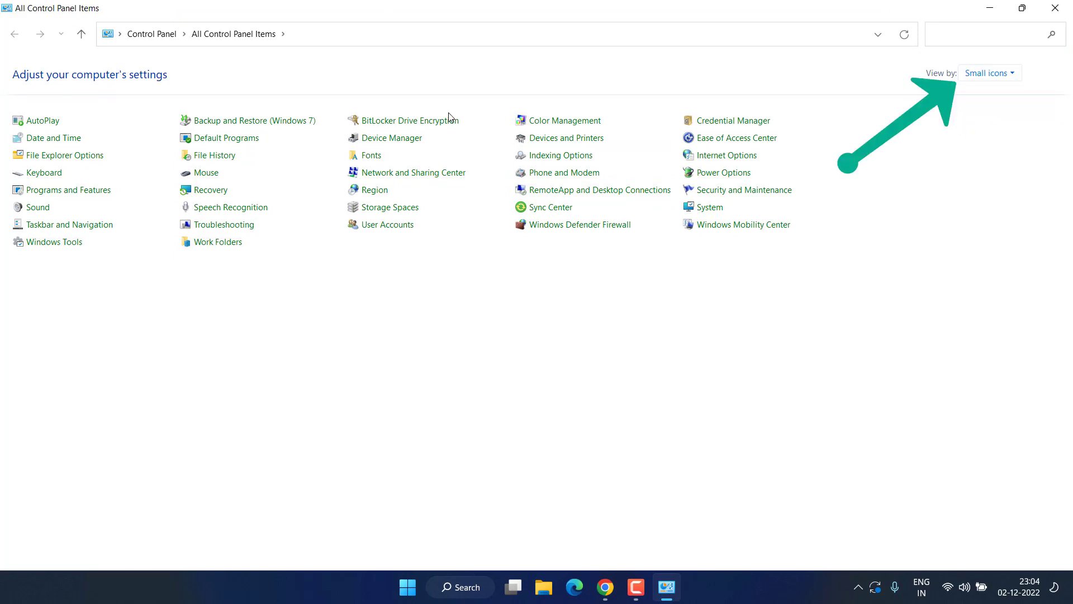
left_click(39, 208)
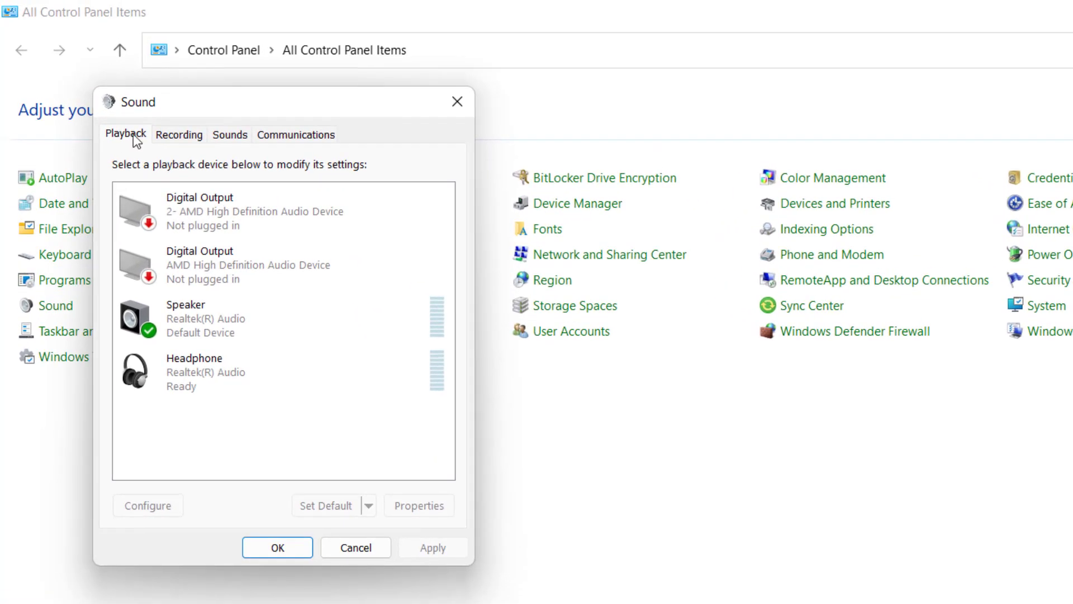
Step: Show disabled devices in the Recording tab's device list
left_click(168, 137)
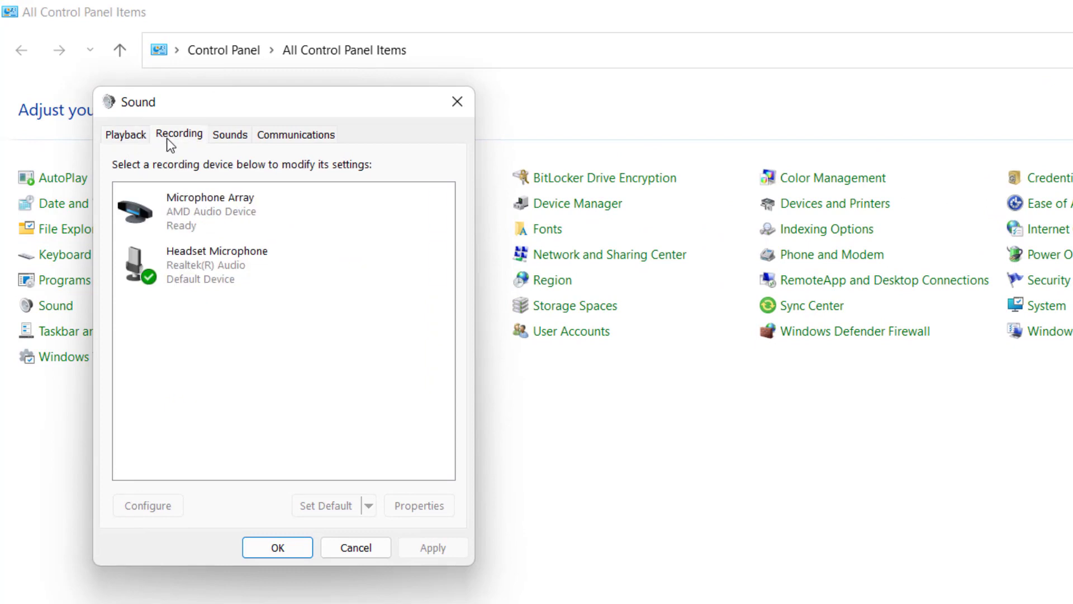
right_click(226, 361)
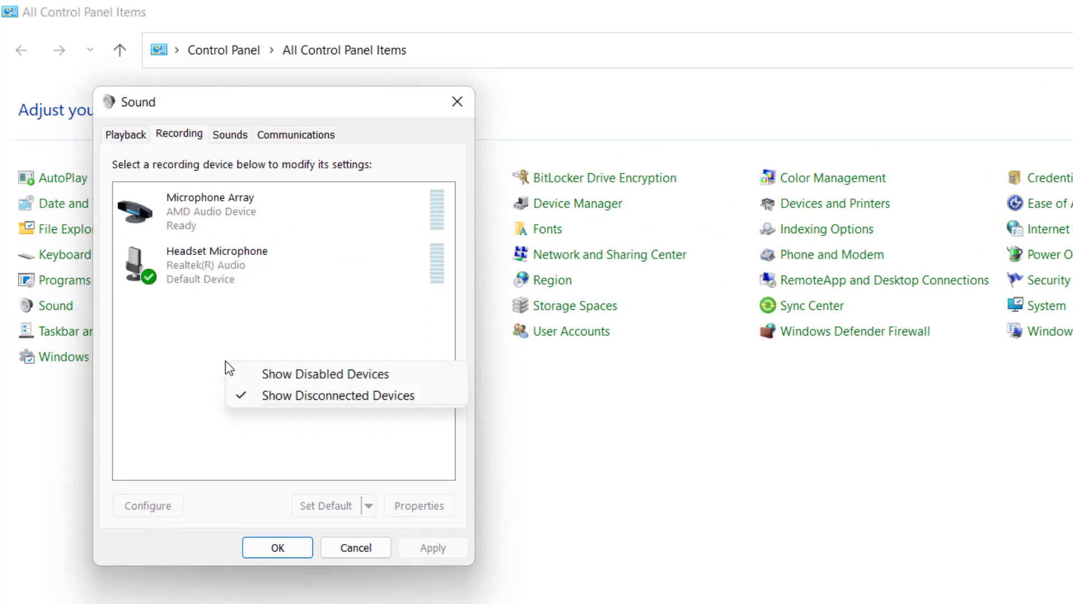
left_click(331, 379)
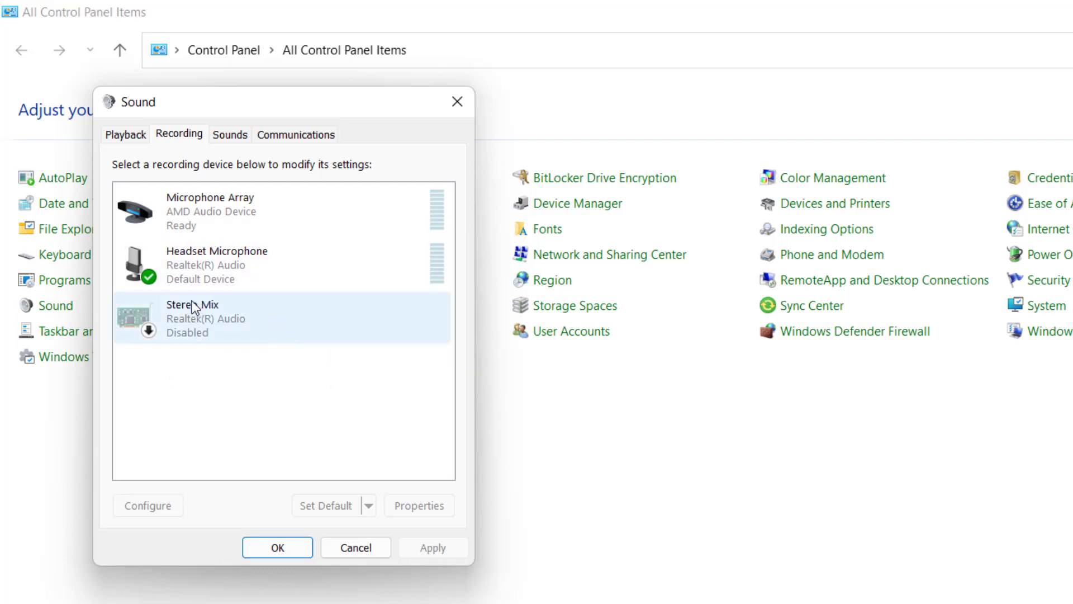
Step: Enable the Stereo Mix recording device
left_click(216, 313)
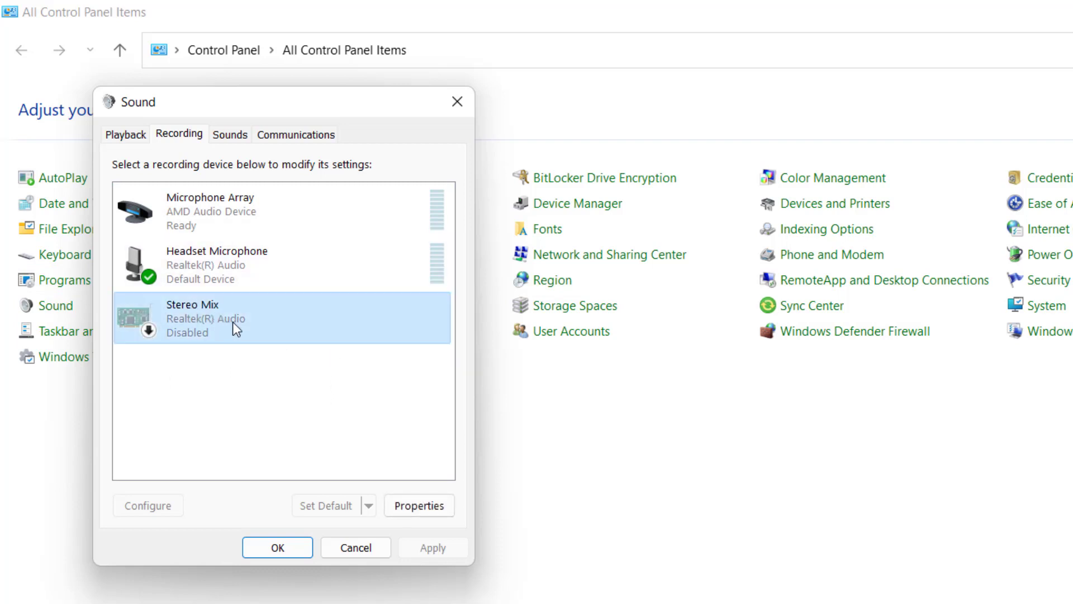
right_click(193, 317)
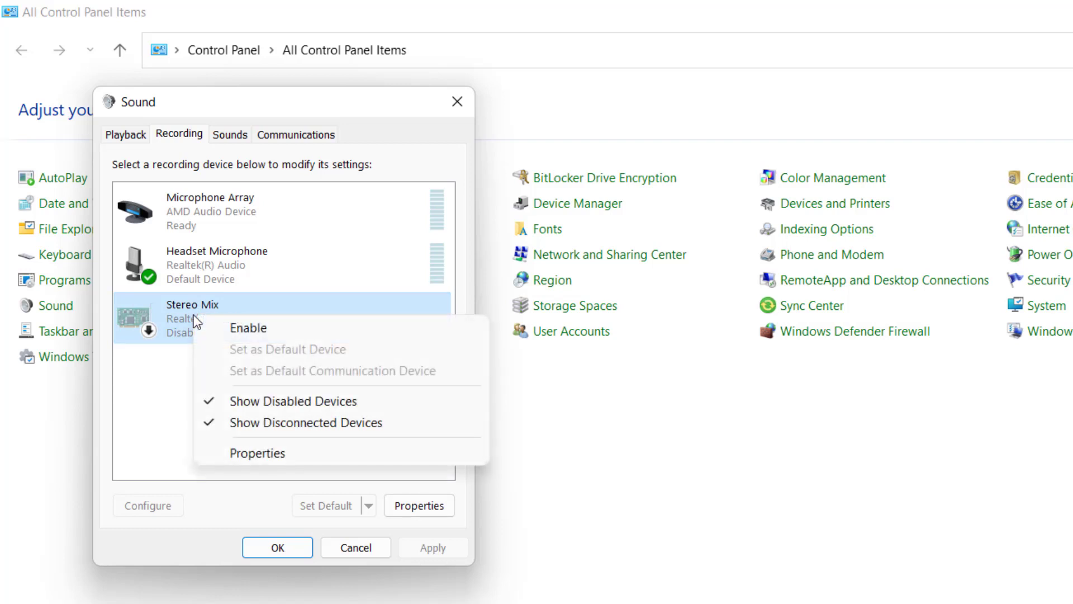
left_click(269, 328)
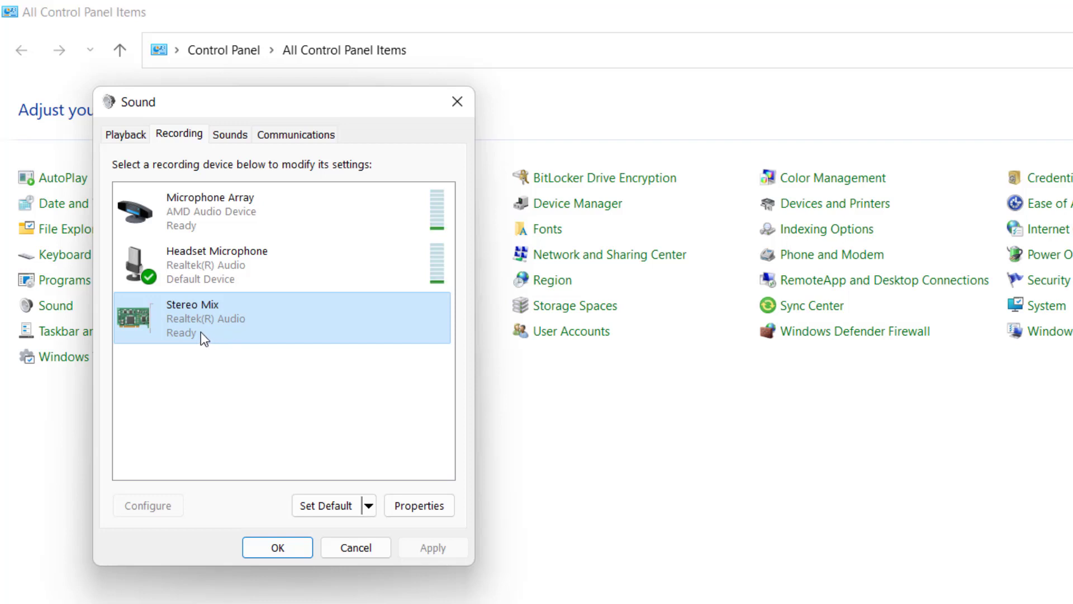
Step: Check Stereo Mix's Listen tab, leaving Listen to this device off, then close Properties and Sound
left_click(421, 506)
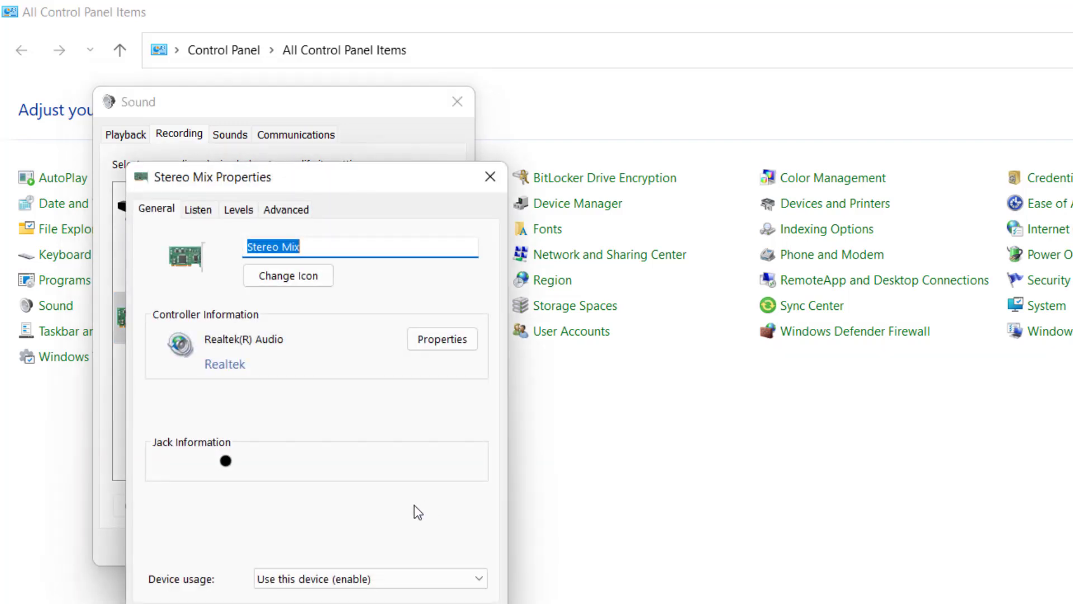
left_click(199, 211)
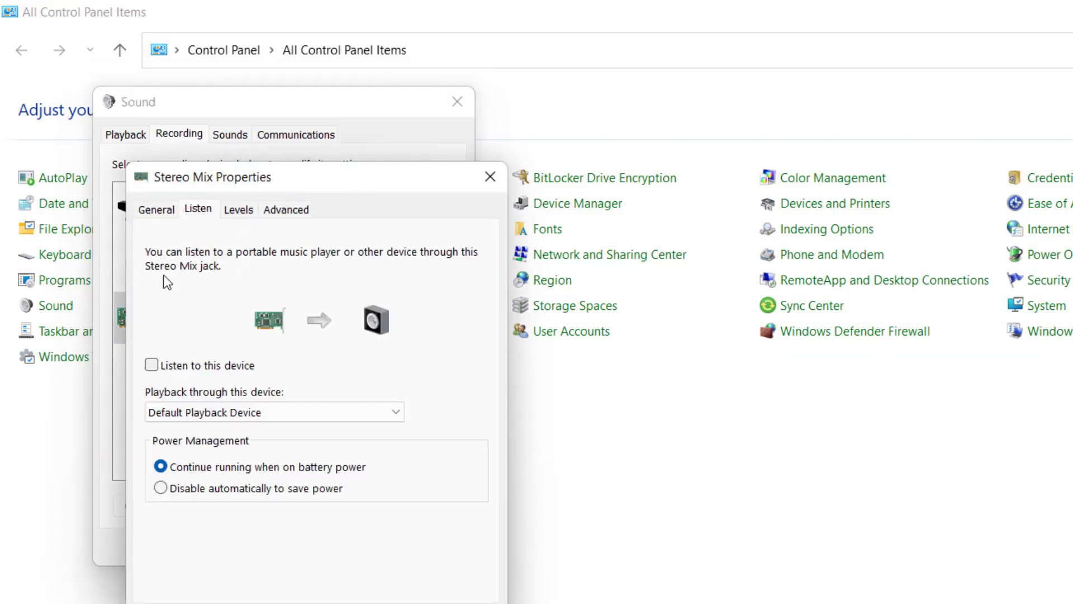
left_click(215, 368)
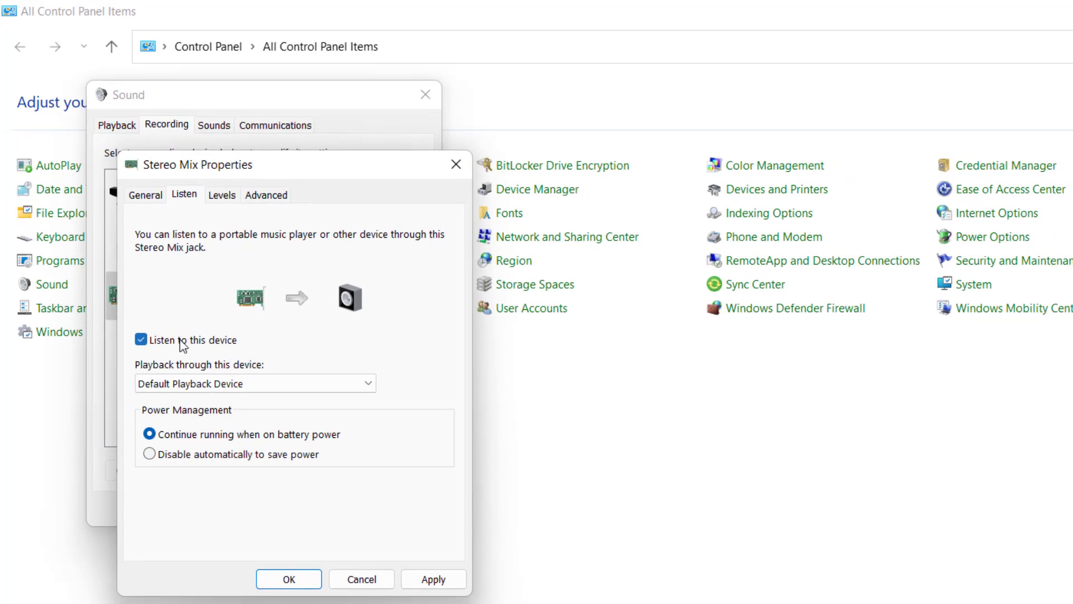
left_click(182, 342)
left_click(145, 194)
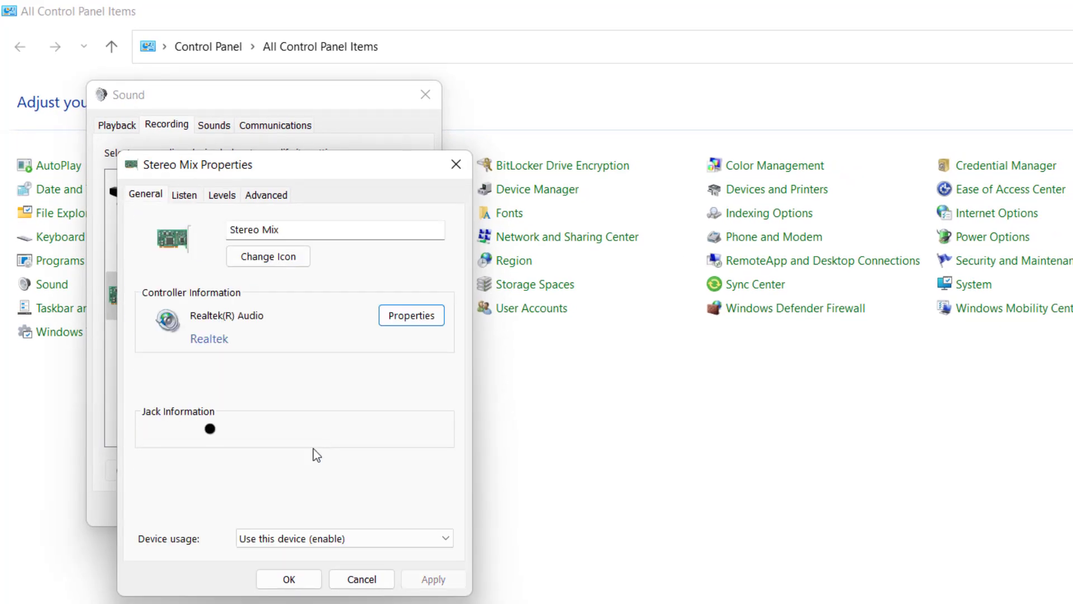
left_click(297, 580)
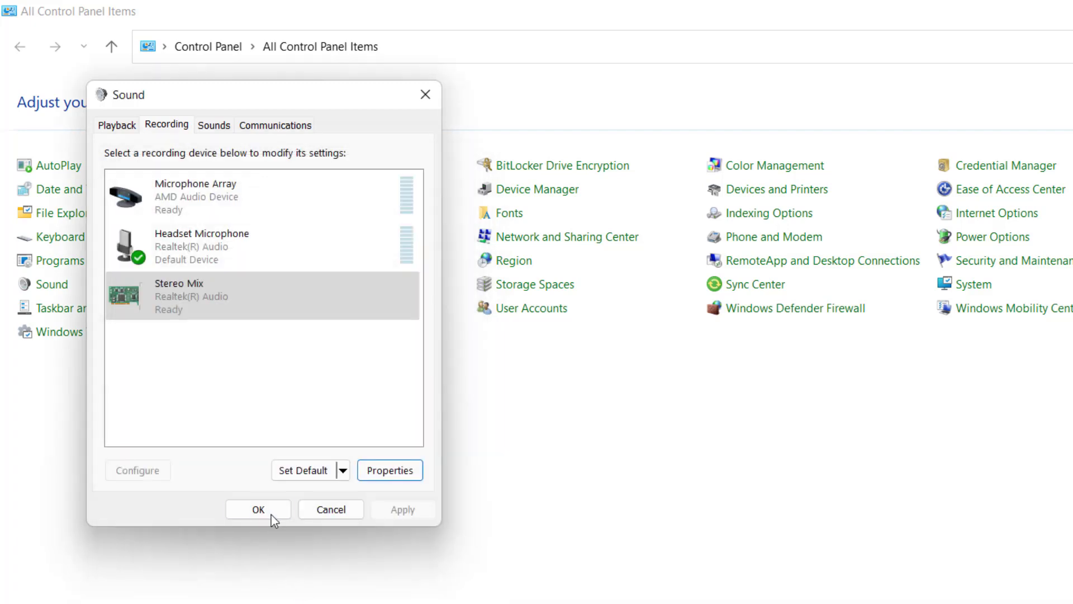
left_click(258, 510)
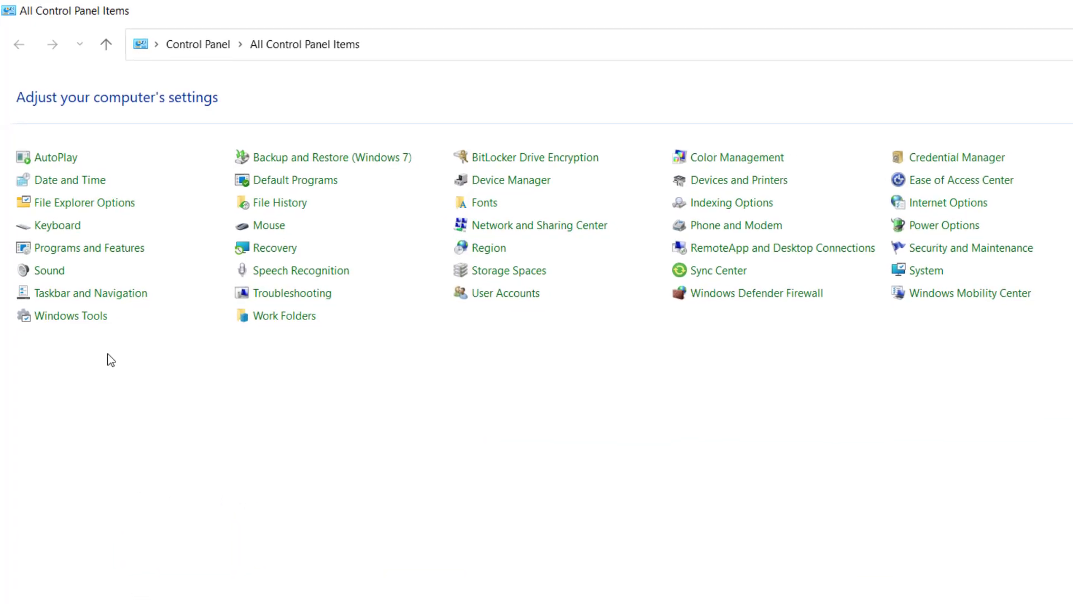
Step: Close Control Panel and open Device Manager from the Start button's context menu
key("alt+F4")
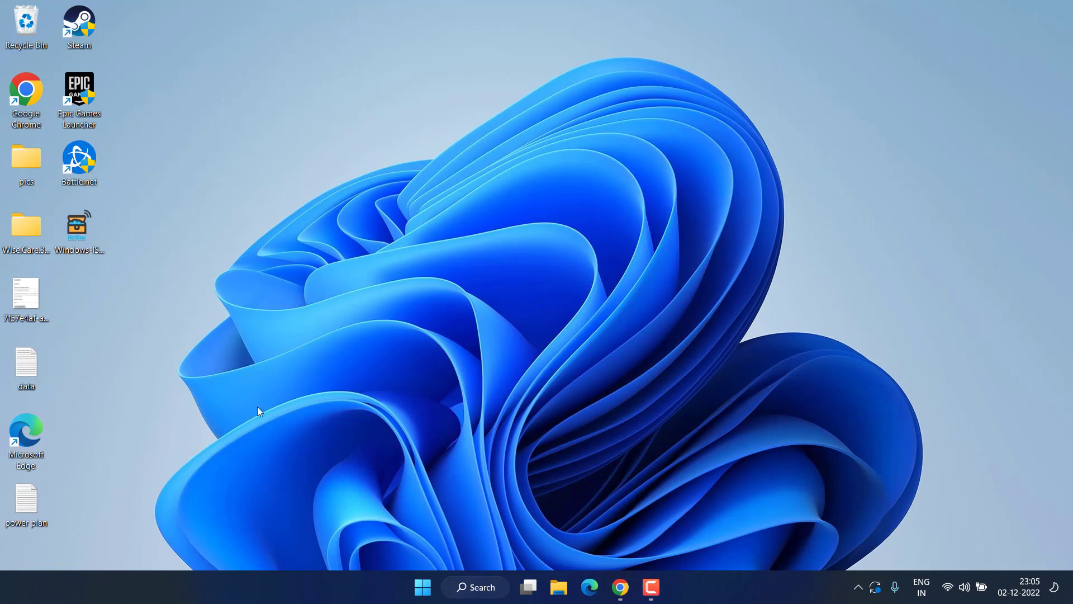
right_click(416, 586)
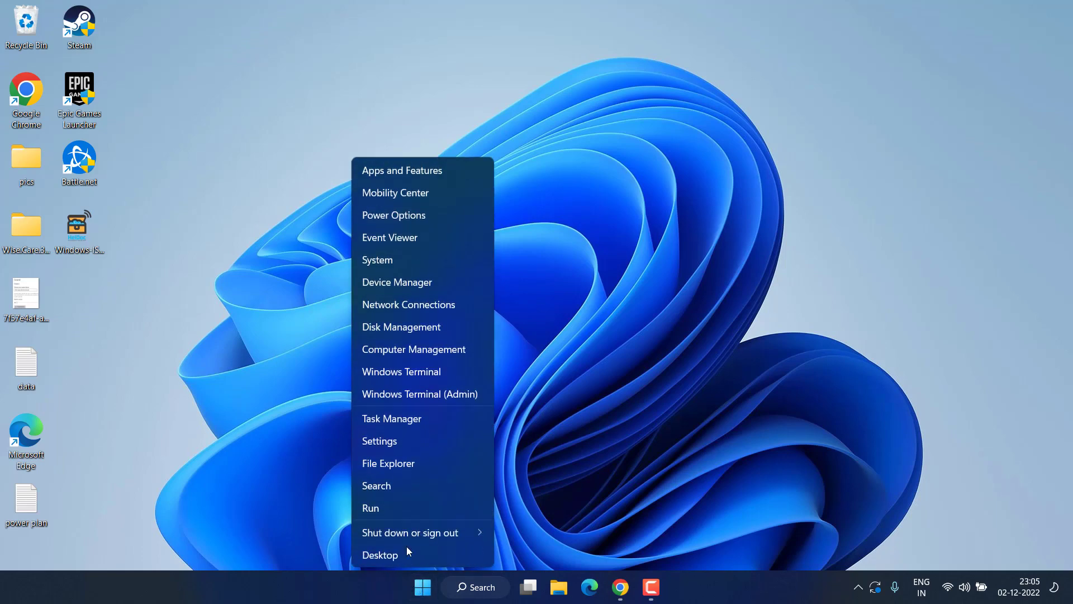
left_click(408, 282)
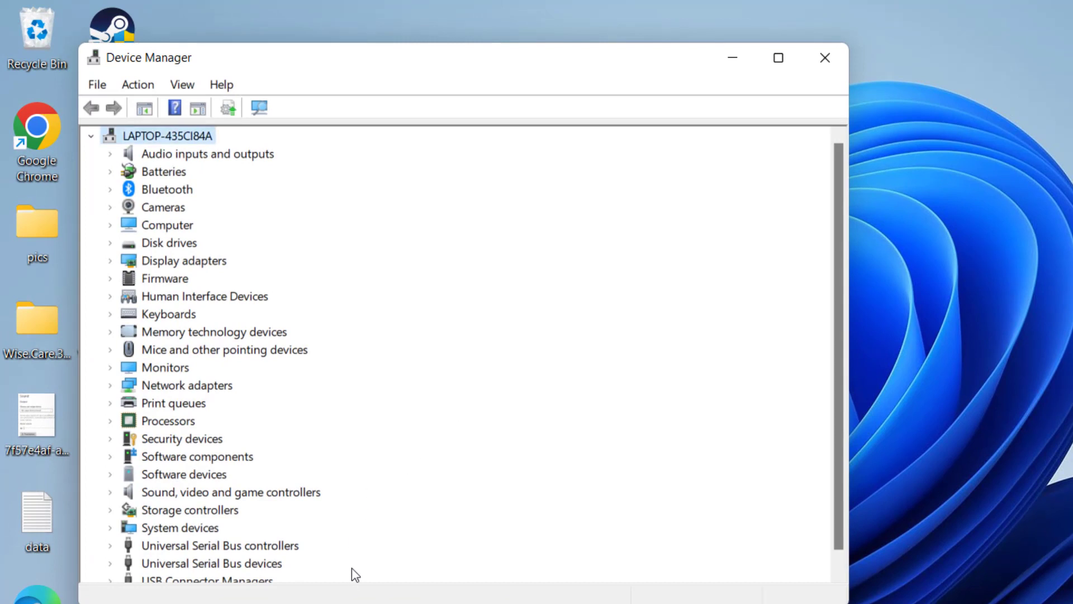
Step: Expand Audio inputs and outputs and select Stereo Mix (Realtek(R) Audio)
left_click(202, 160)
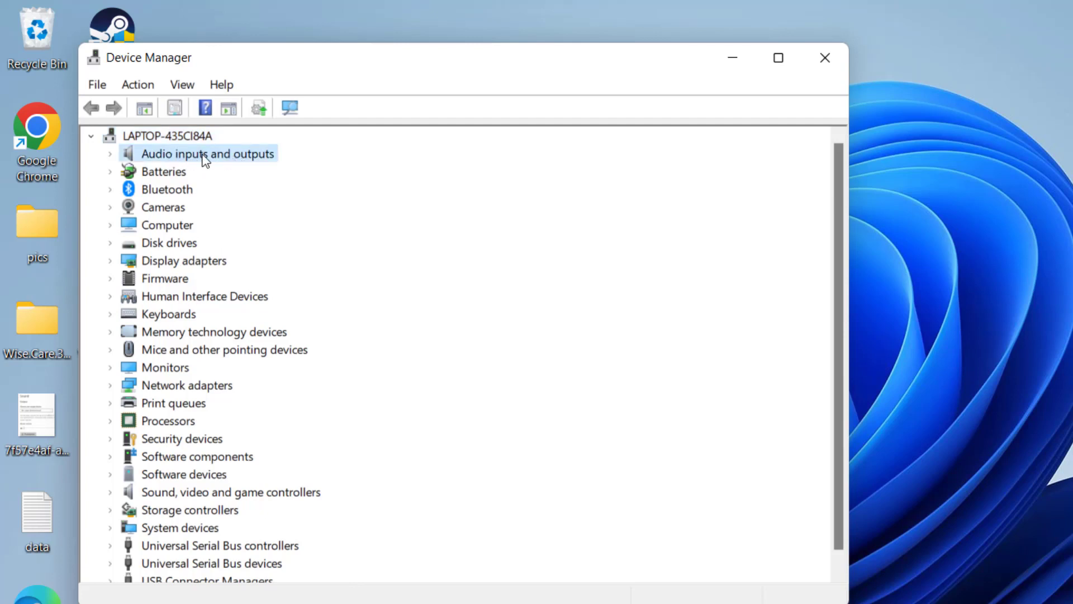
double_click(202, 160)
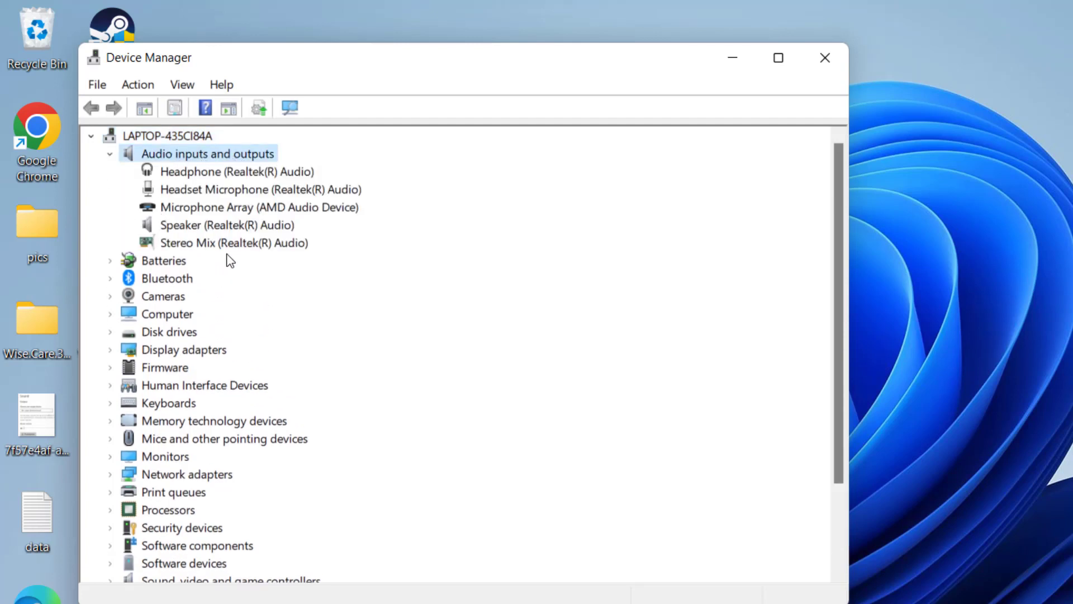
left_click(229, 243)
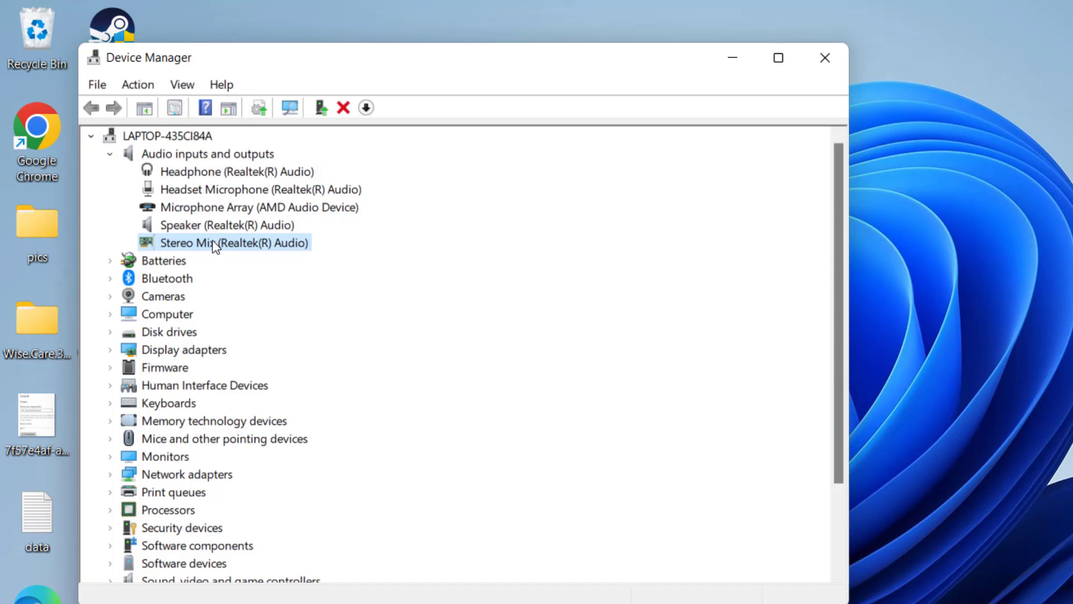
right_click(276, 245)
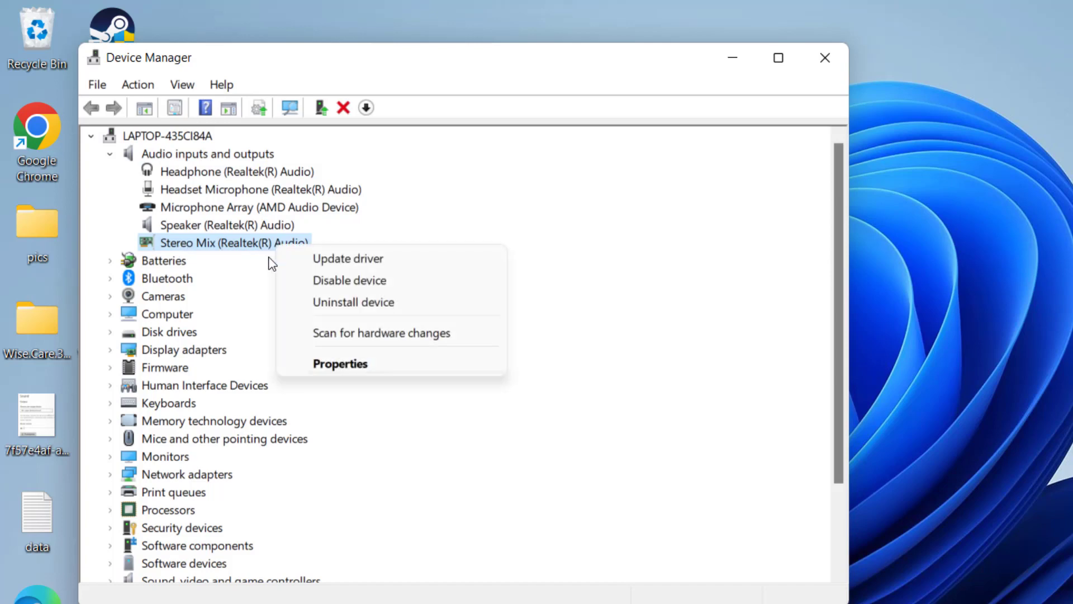
Step: Update Stereo Mix's driver by choosing Audio Endpoint from the local driver list
left_click(339, 263)
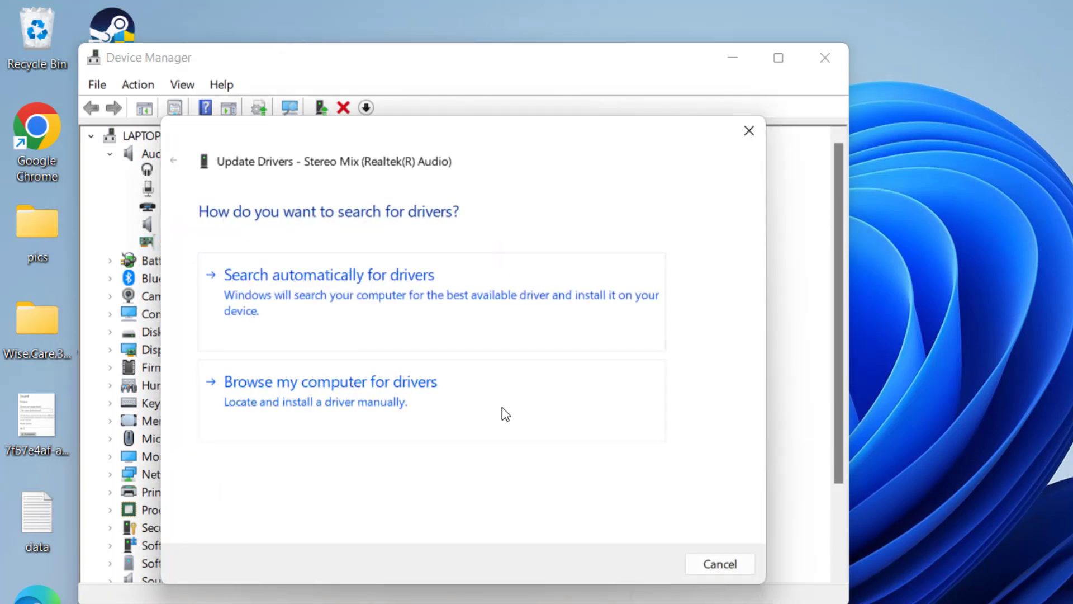
left_click(311, 387)
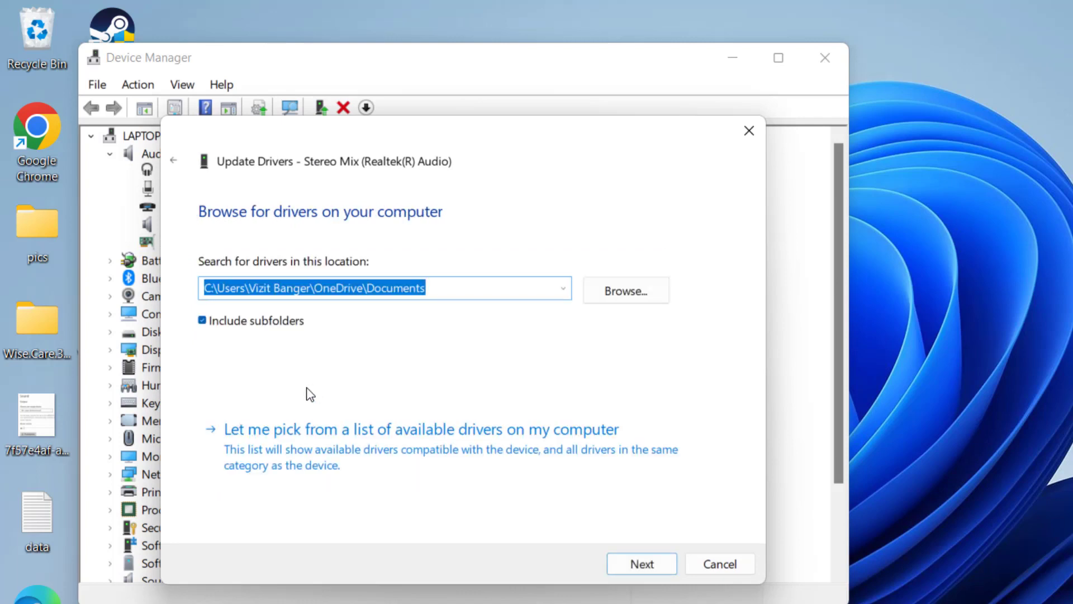
left_click(354, 449)
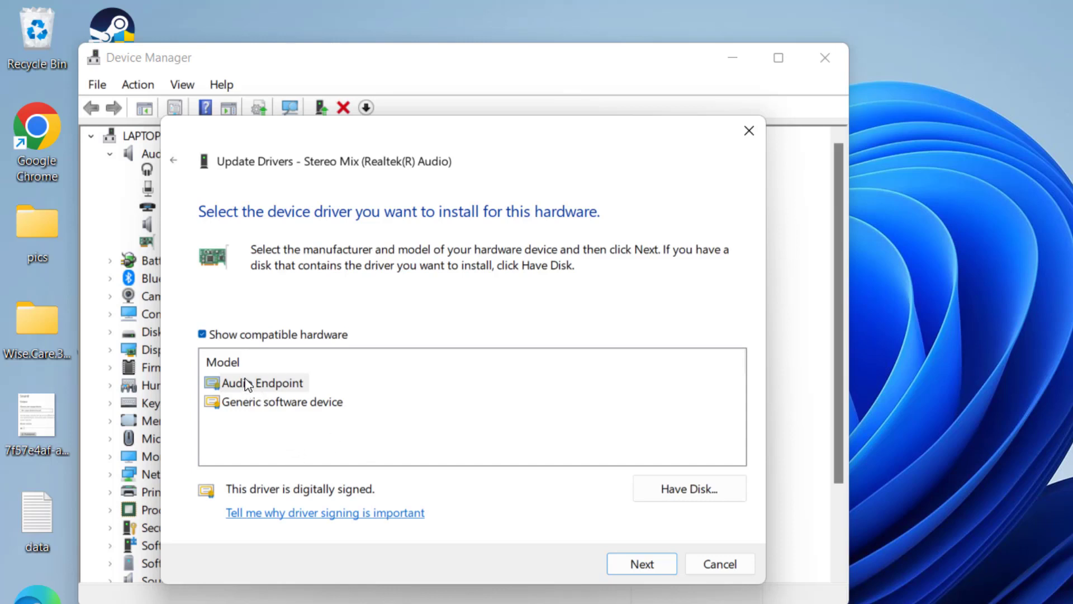
left_click(259, 384)
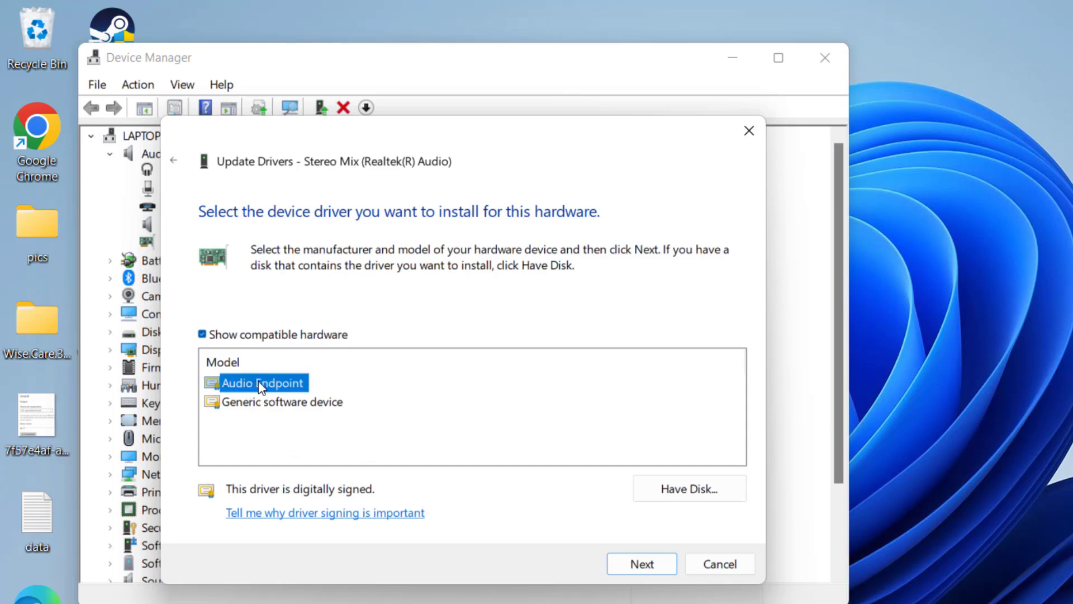
left_click(631, 562)
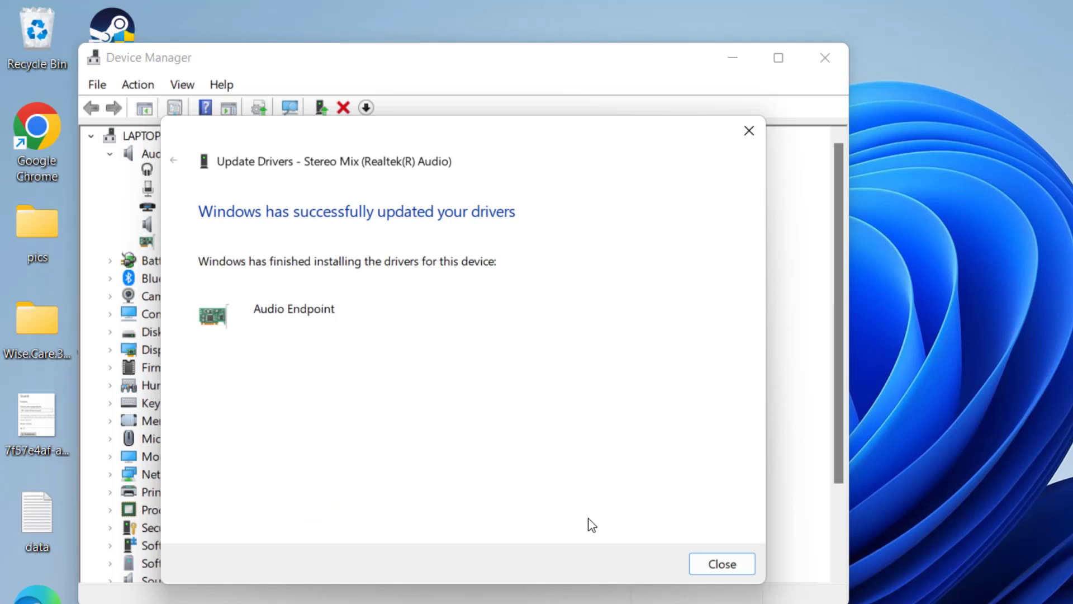
left_click(698, 565)
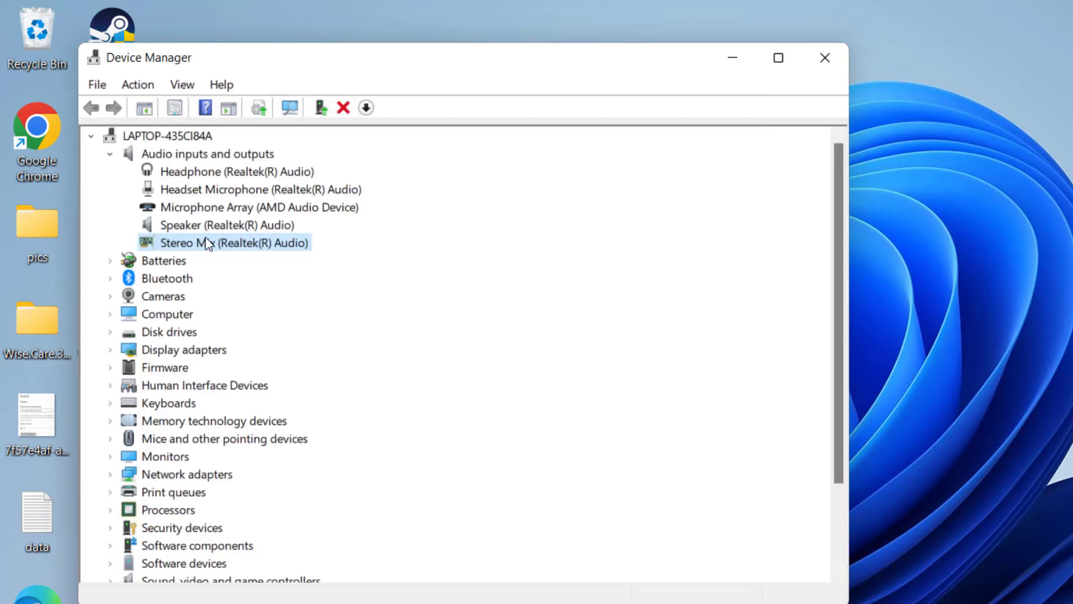
Step: Expand Sound, video and game controllers and select Realtek(R) Audio
scroll(207, 243, "down", 2)
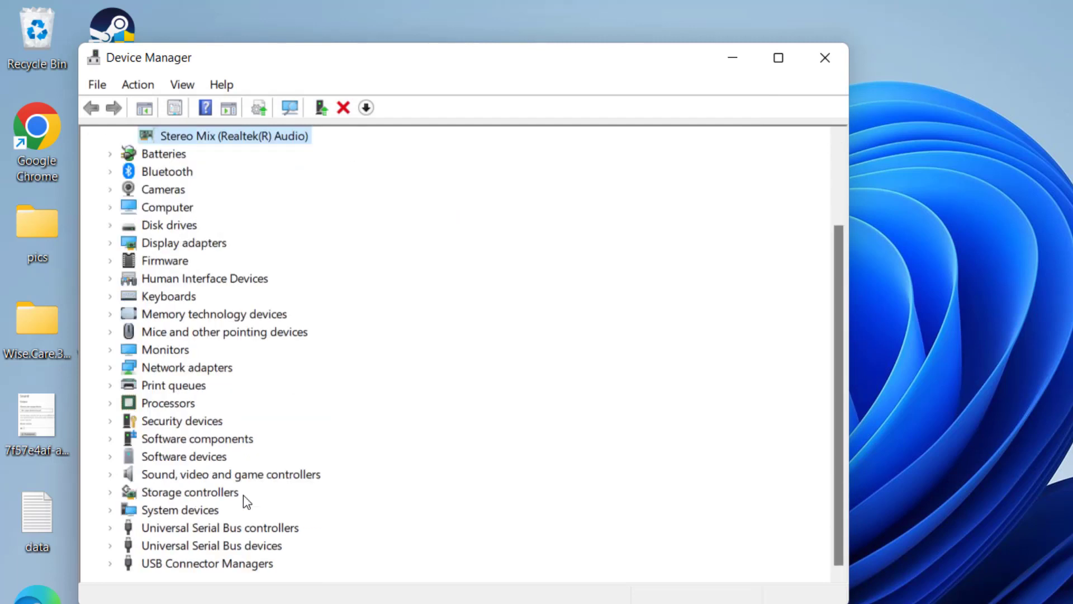
left_click(229, 477)
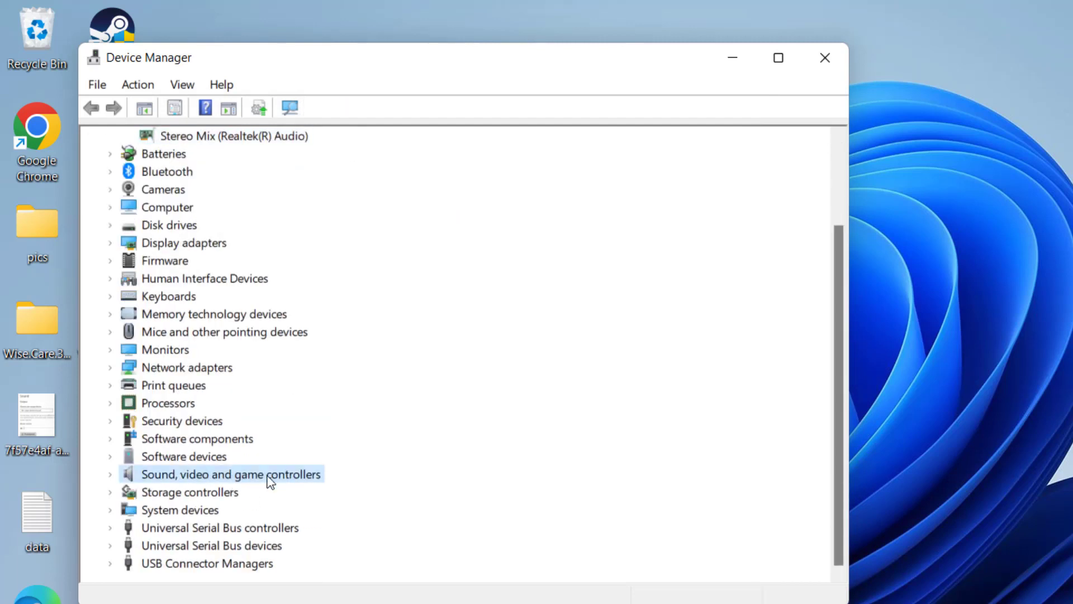
left_click(110, 474)
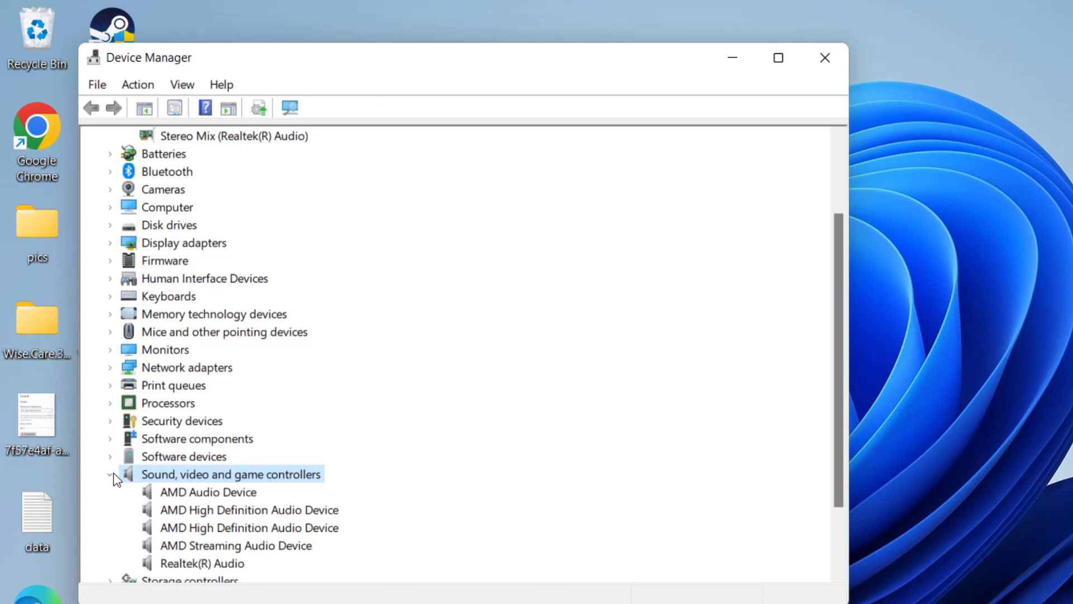
scroll(311, 431, "down", 1)
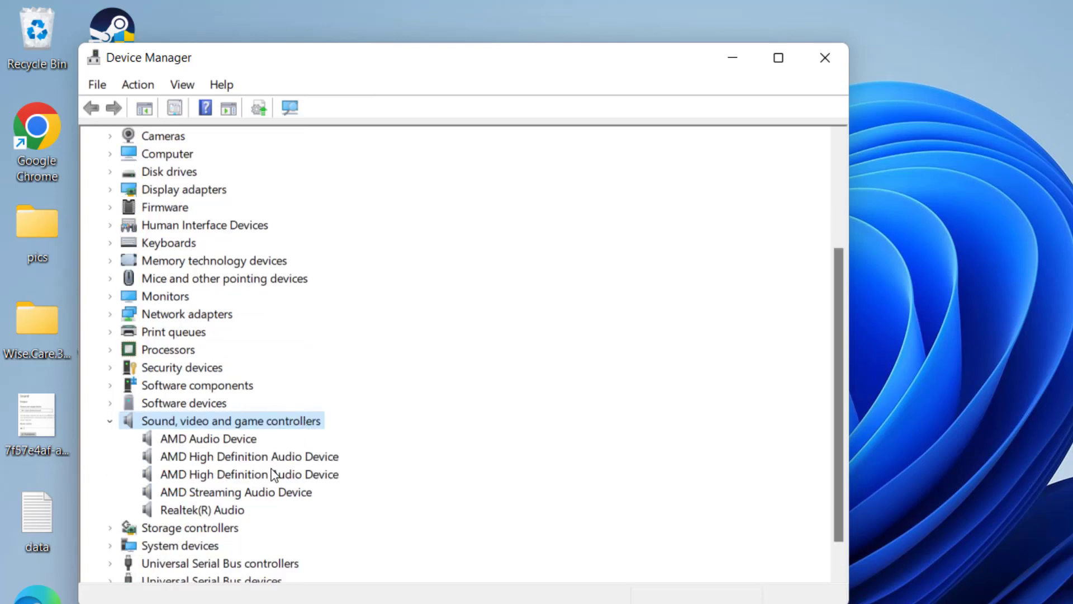
left_click(207, 510)
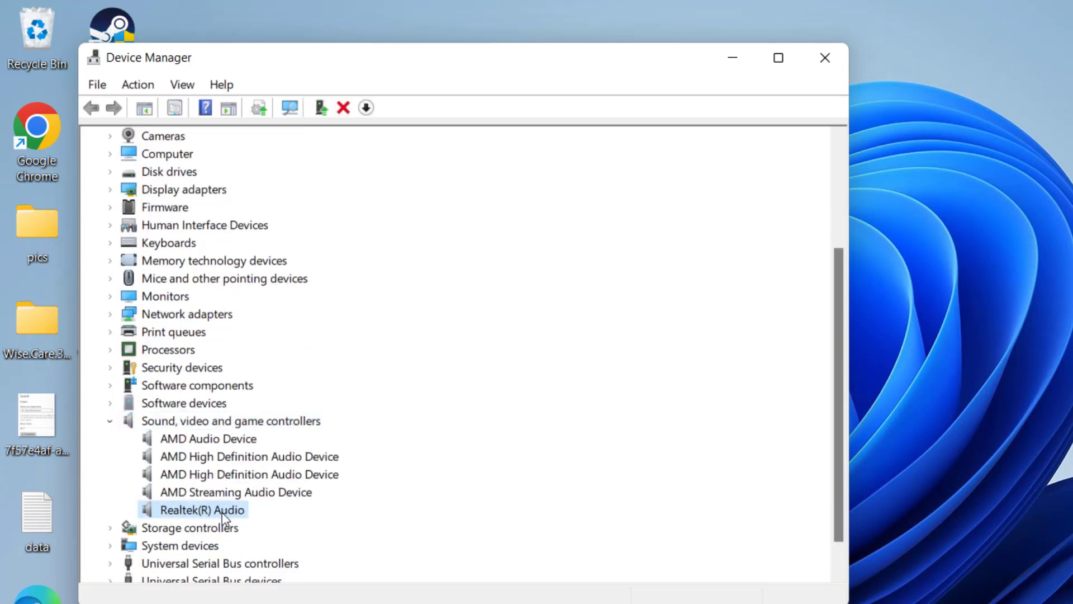
Step: Update Realtek(R) Audio by picking Realtek High Definition Audio from the local driver list
right_click(210, 511)
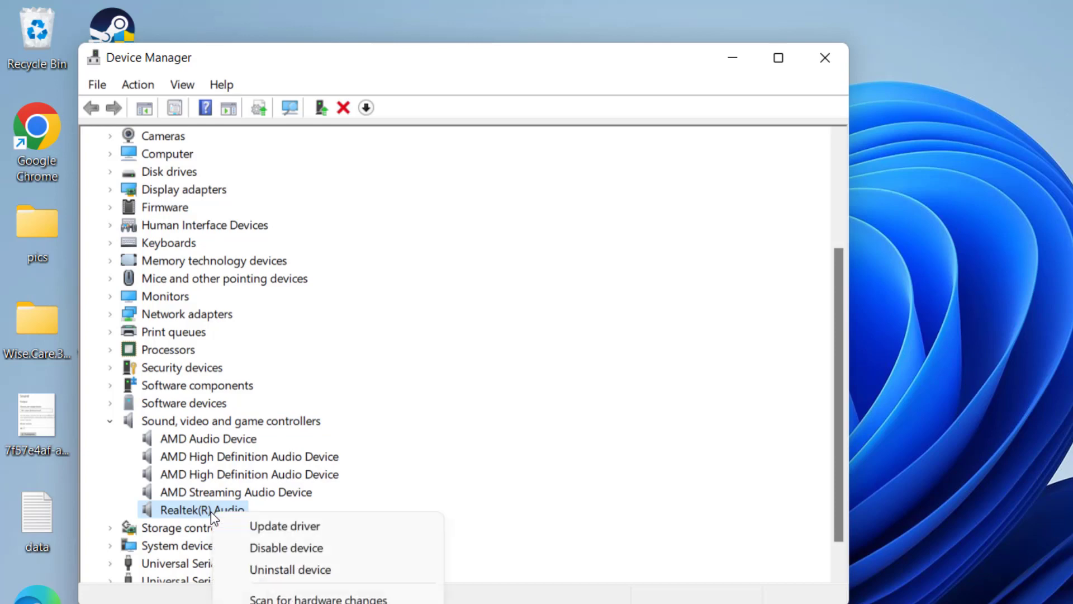
left_click(292, 525)
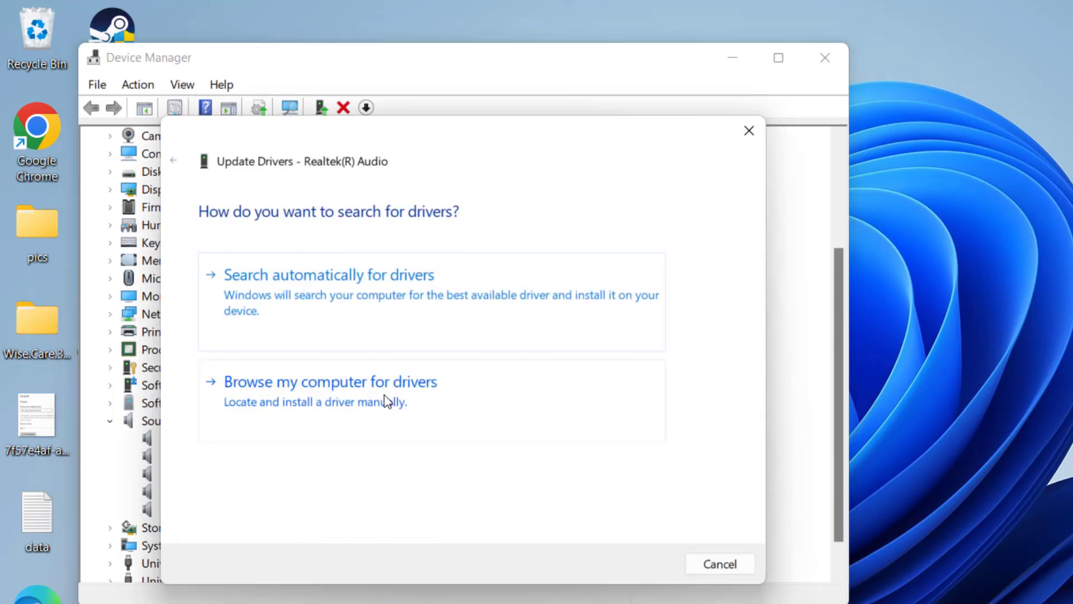
left_click(343, 404)
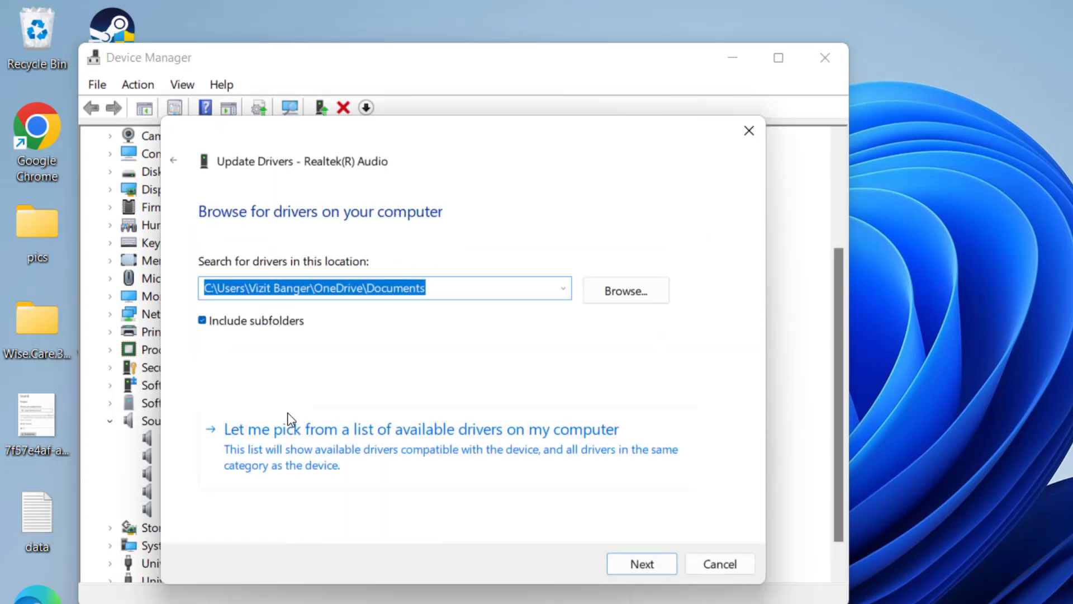
left_click(377, 442)
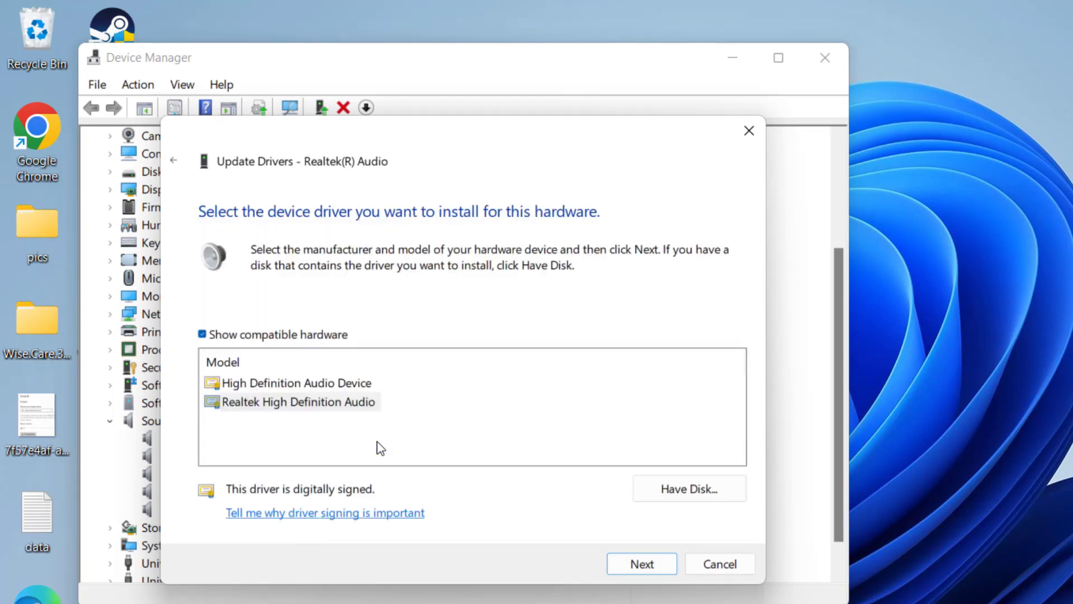
left_click(327, 403)
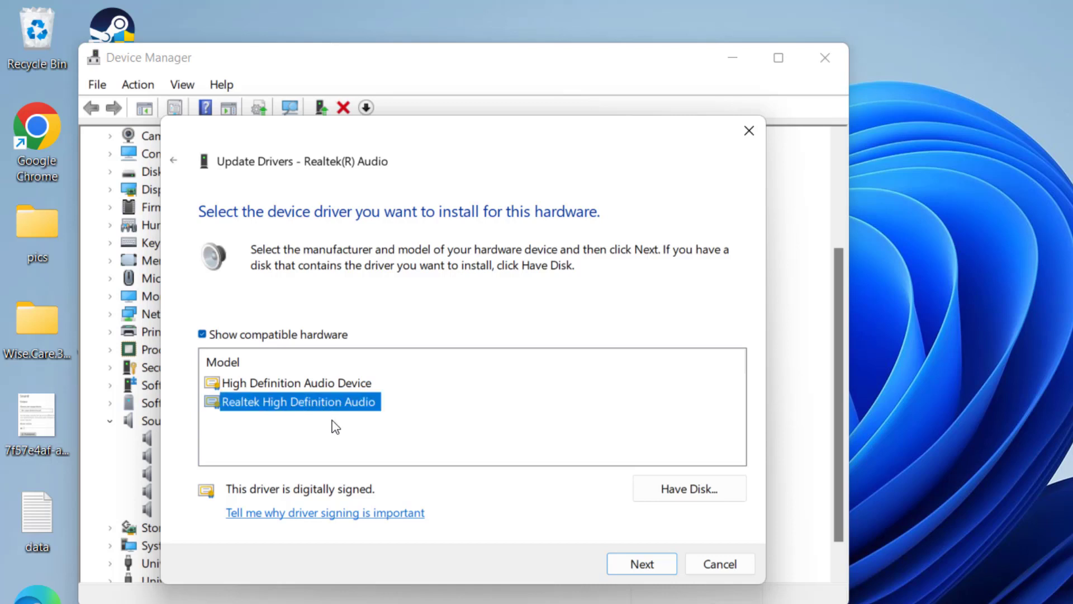
left_click(644, 563)
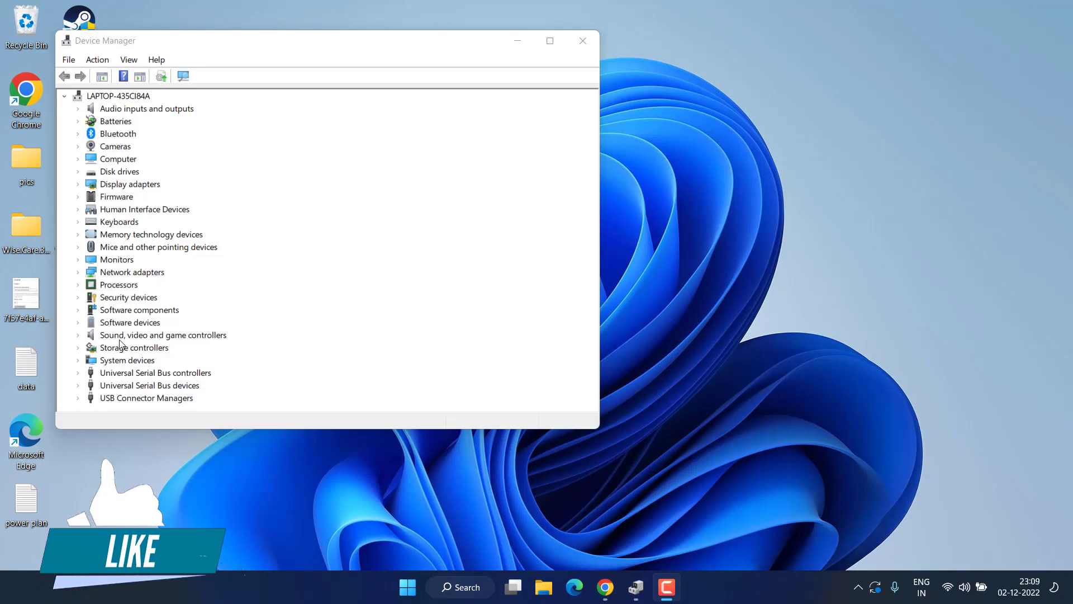
Step: Re-expand Sound, video and game controllers and select Realtek(R) Audio
double_click(145, 335)
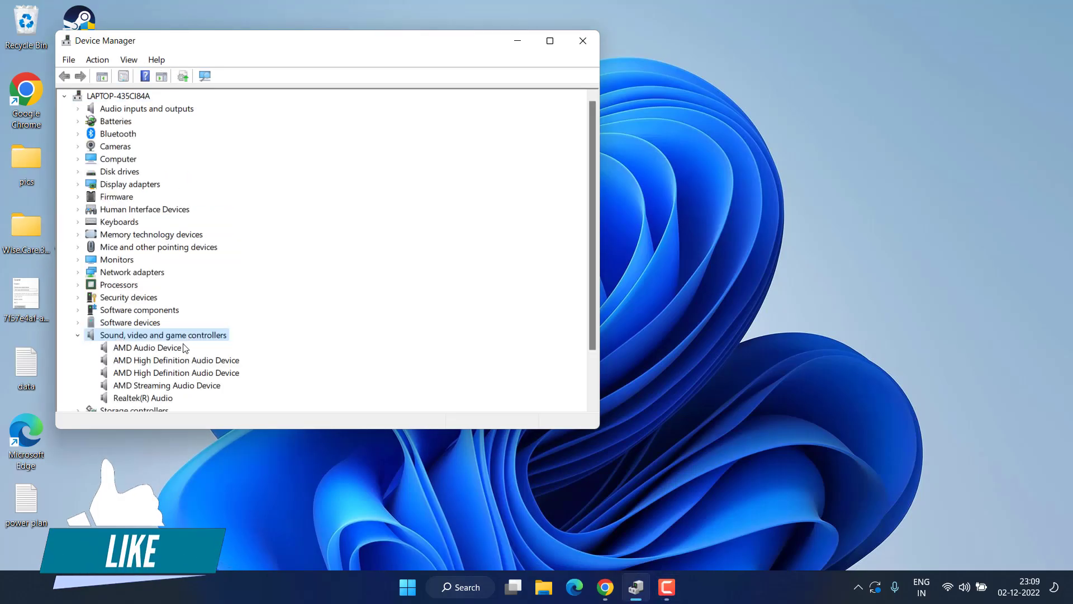
left_click(155, 398)
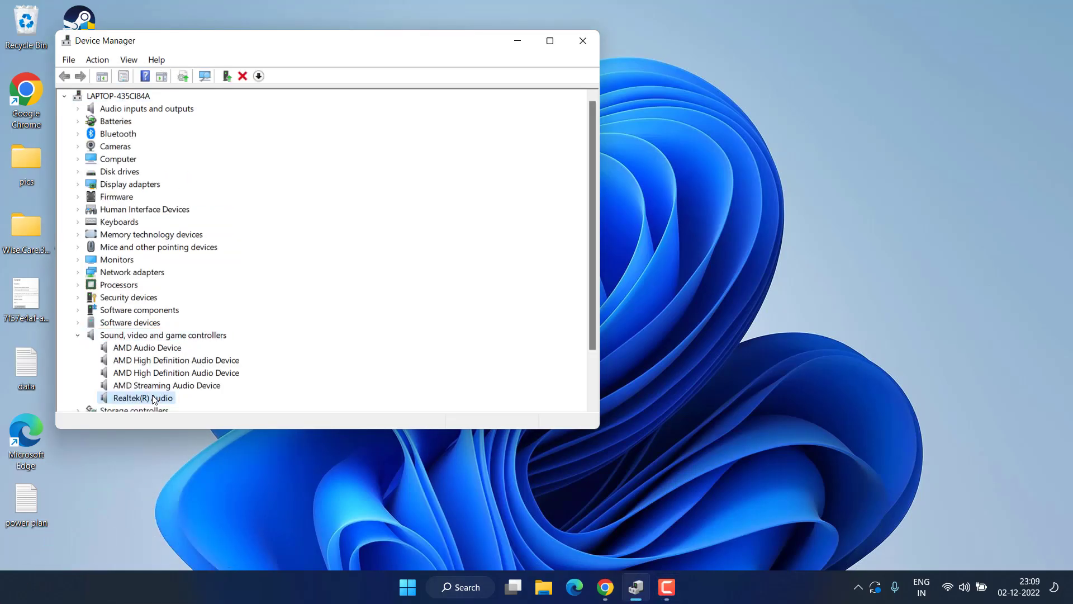
scroll(233, 324, "down", 1)
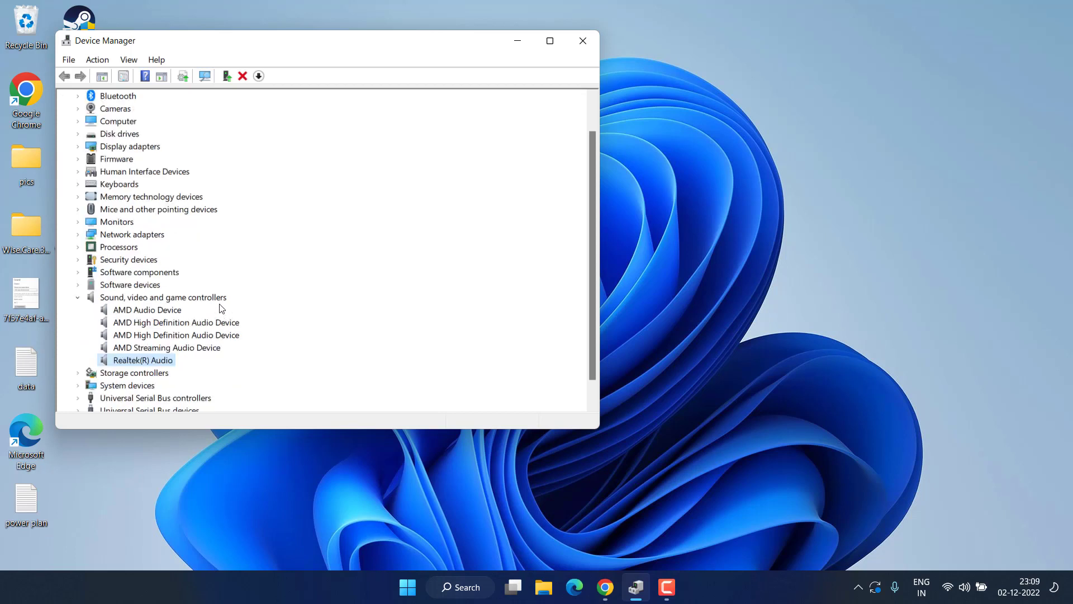
scroll(223, 288, "down", 1)
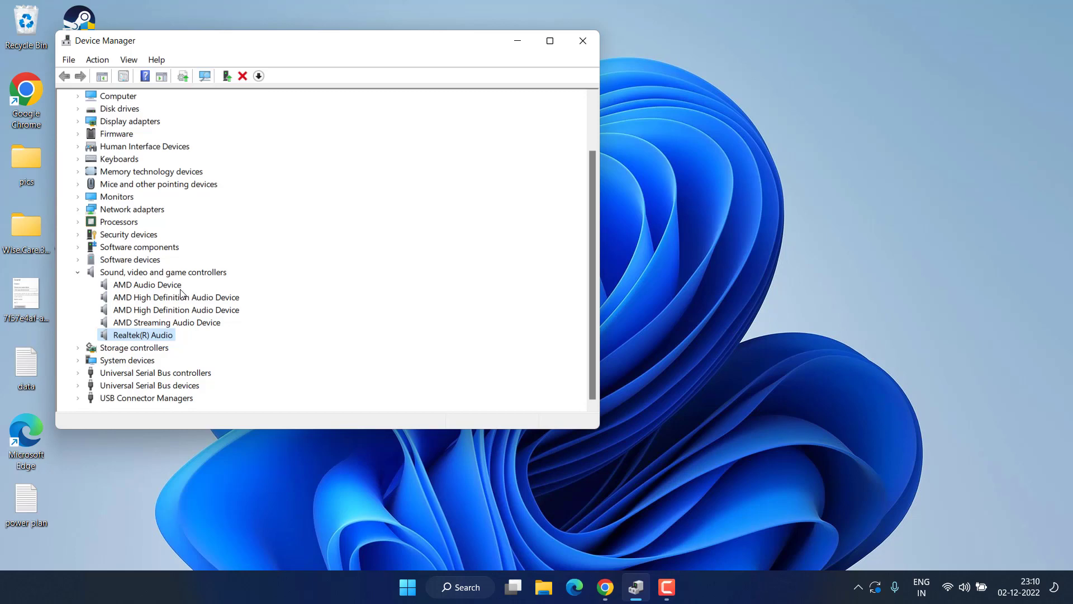
Step: Expand System devices and select High Definition Audio Controller
double_click(141, 364)
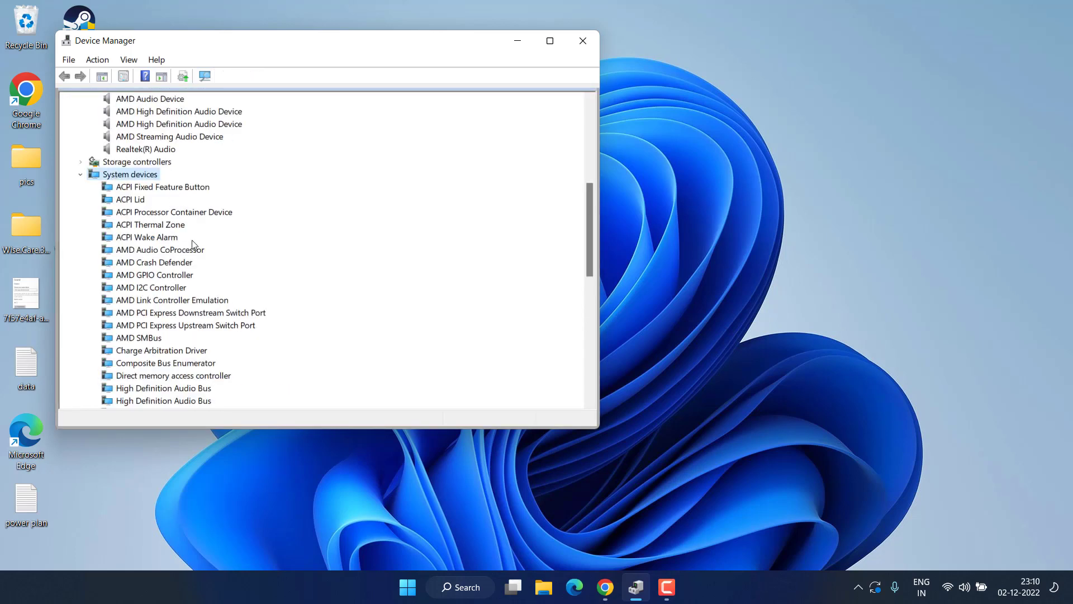
scroll(211, 326, "down", 2)
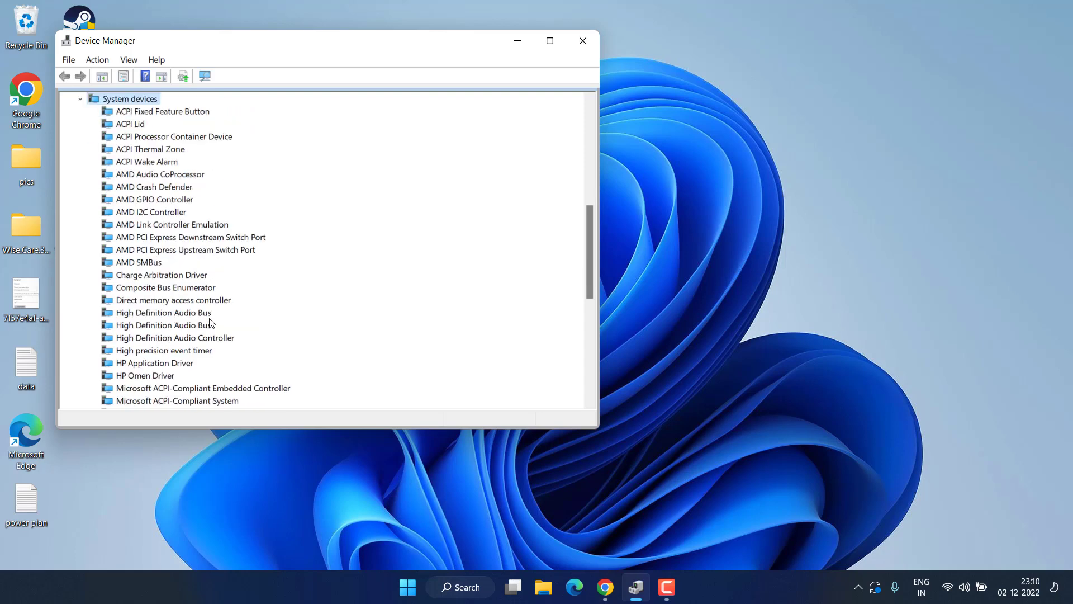
left_click(198, 338)
right_click(210, 341)
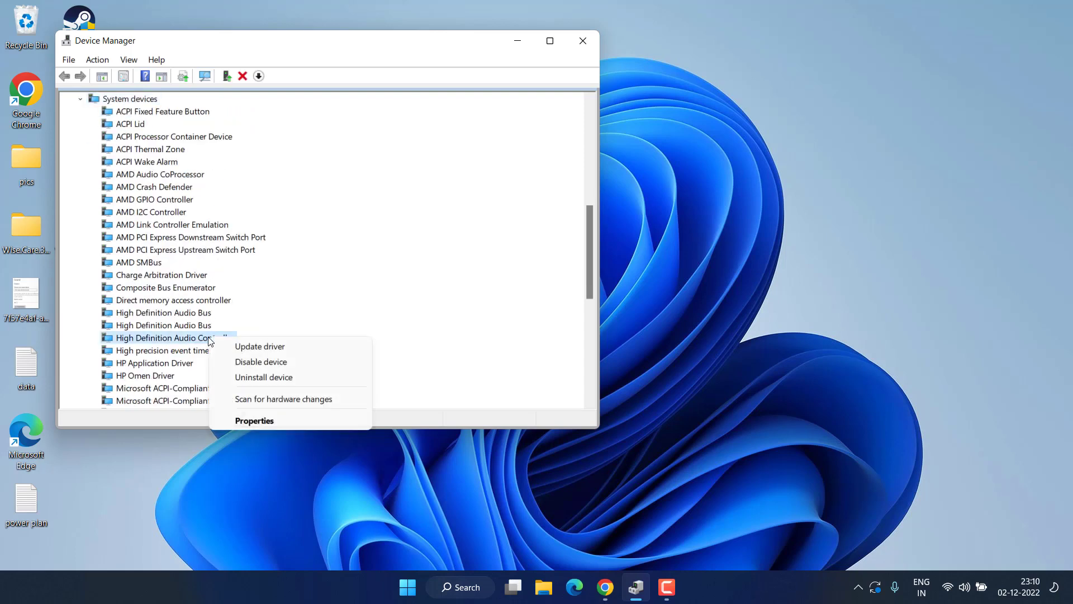
left_click(254, 347)
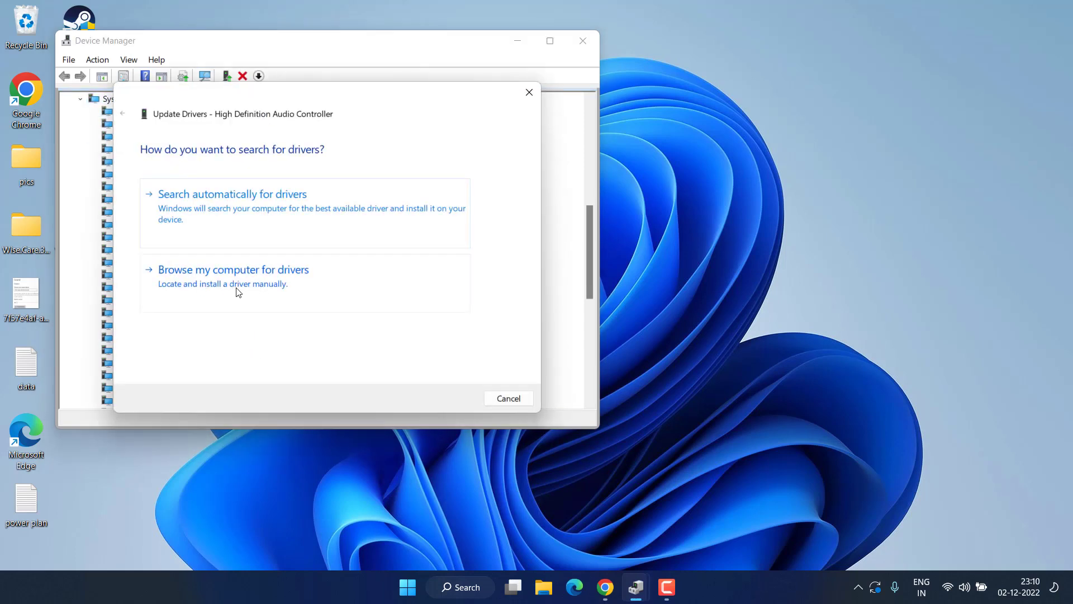
left_click(254, 289)
left_click(243, 315)
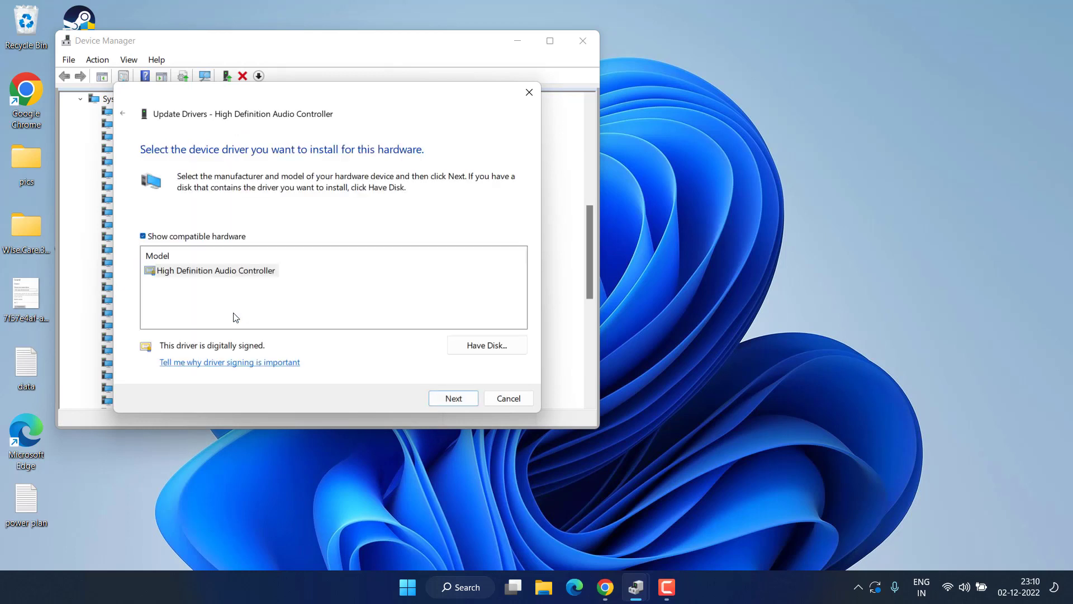
left_click(217, 272)
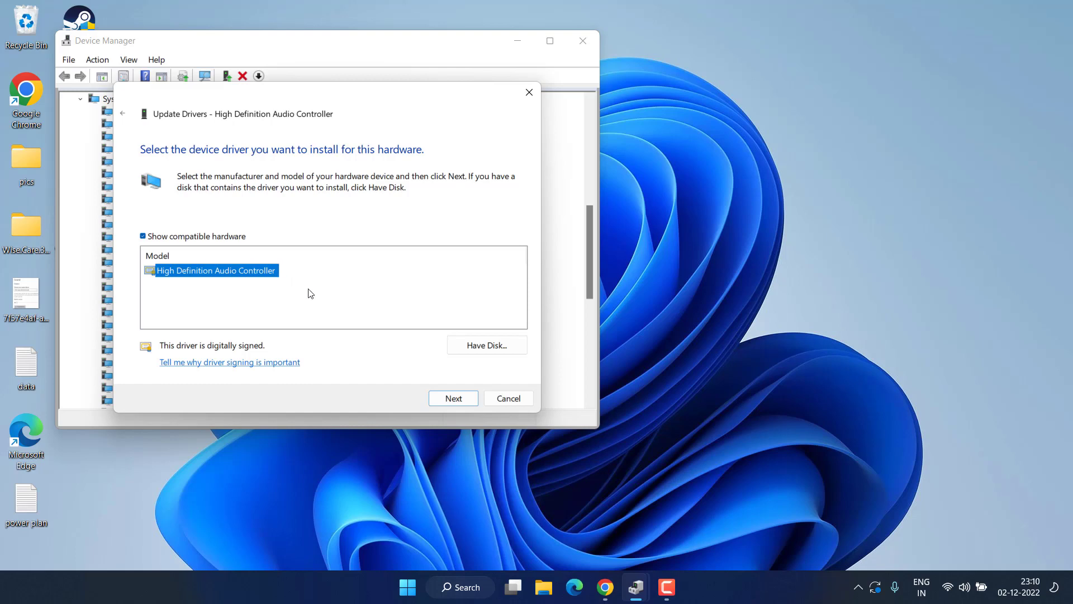
left_click(507, 400)
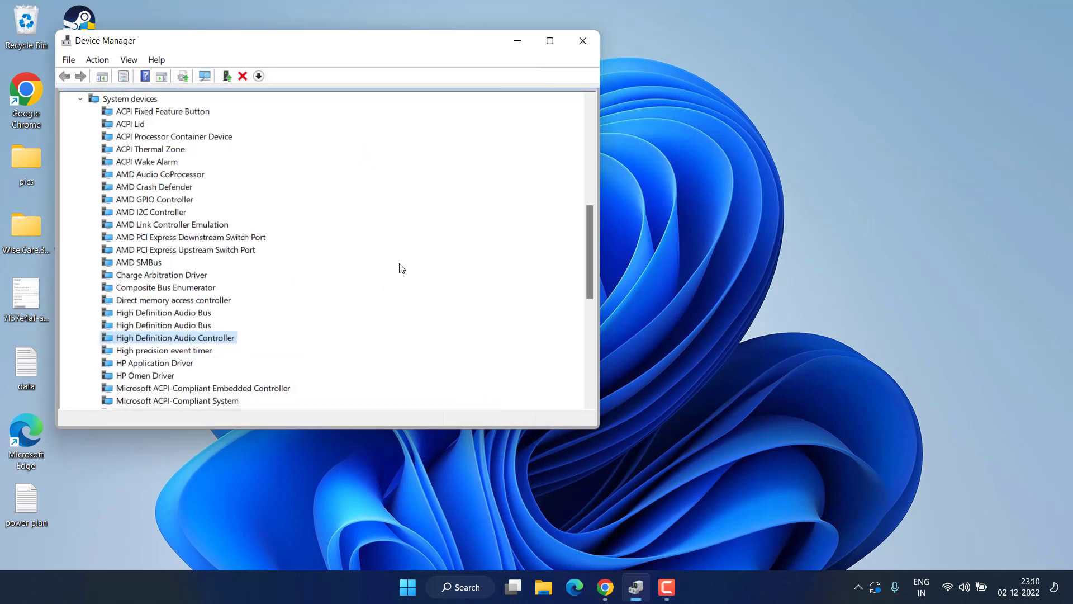
Step: Scroll the device list, then close the Device Manager window to return to the empty desktop
scroll(416, 261, "down", 5)
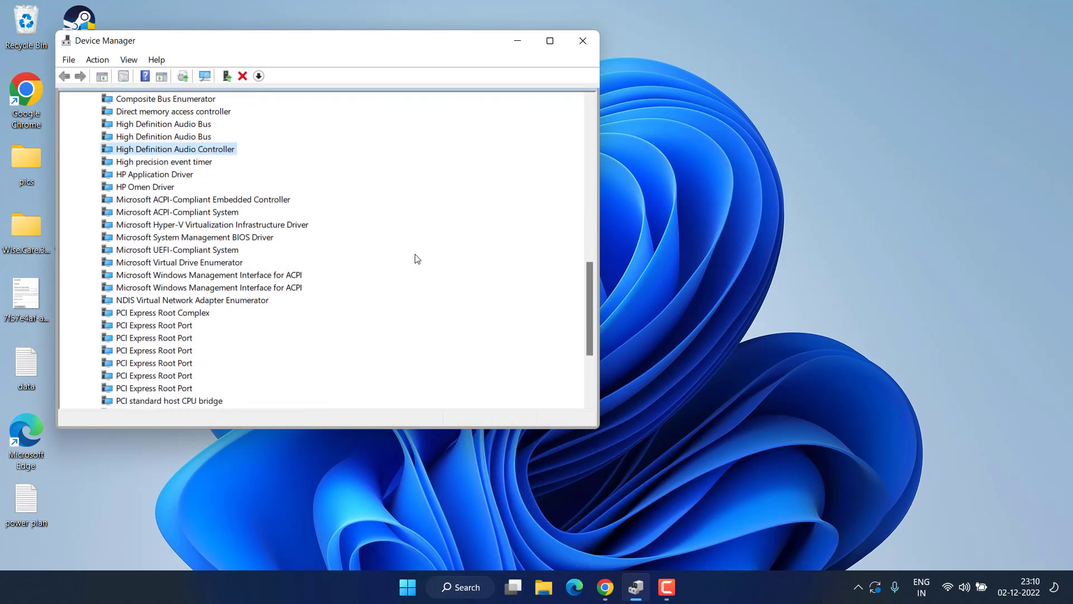
scroll(412, 259, "down", 4)
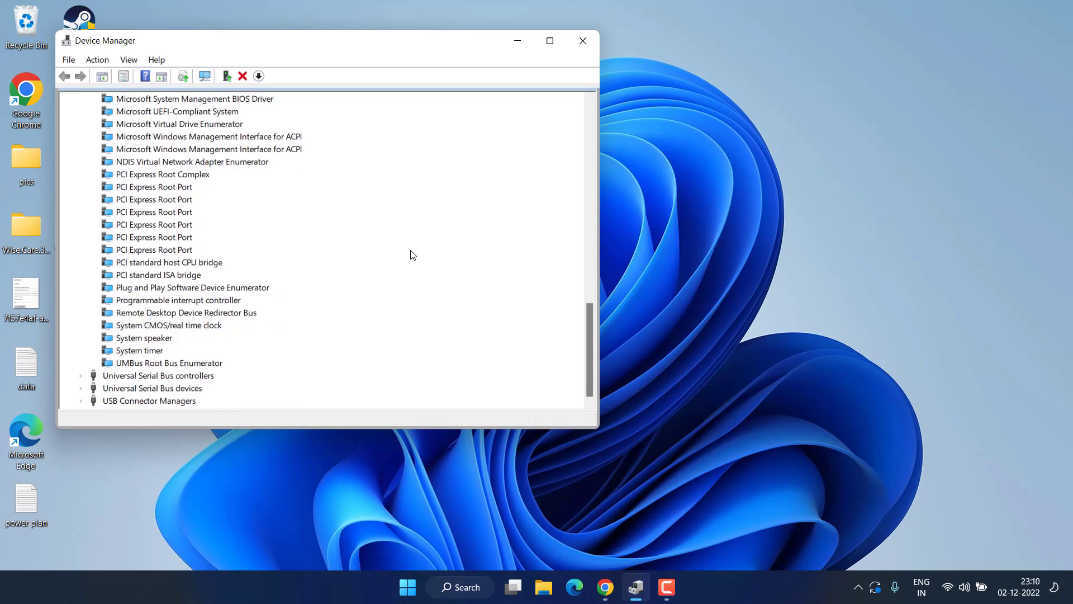
scroll(412, 255, "up", 12)
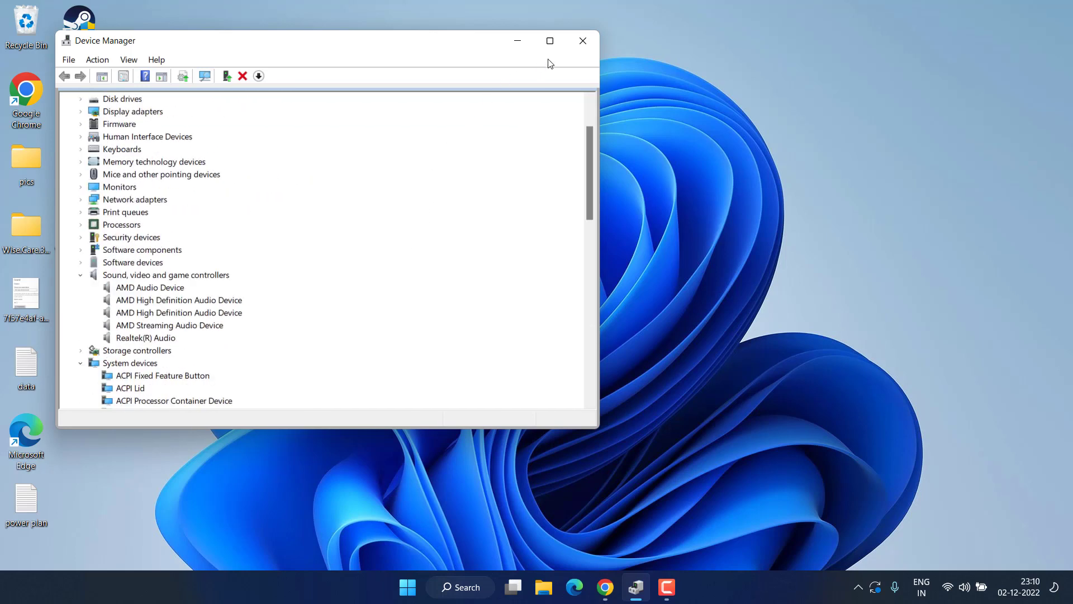
left_click(582, 41)
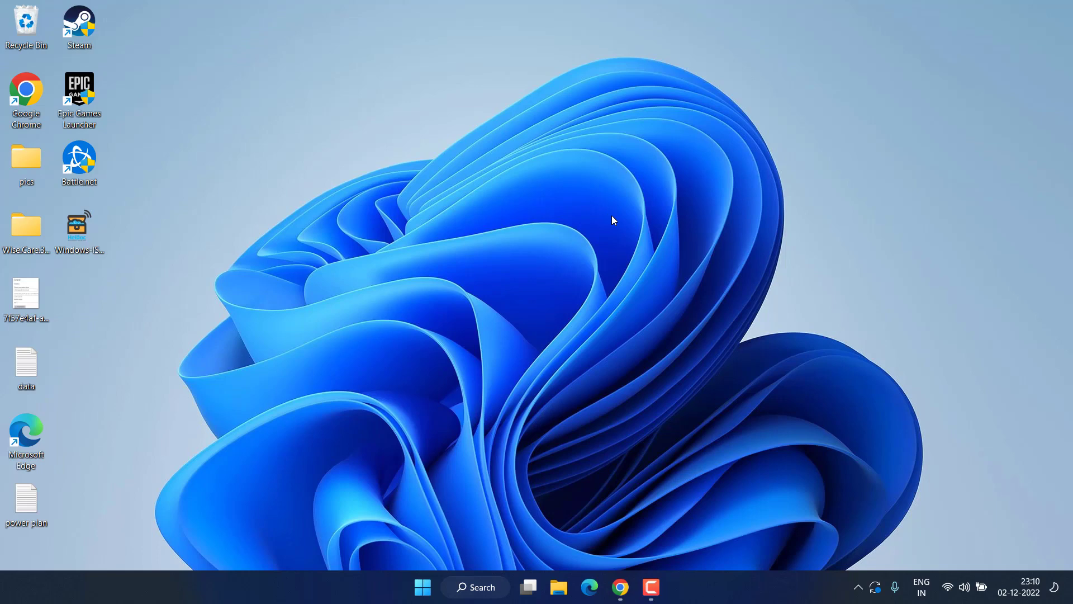
Step: Return to the Realtek audio codecs page in Chrome and scroll down to the Windows driver table
left_click(620, 587)
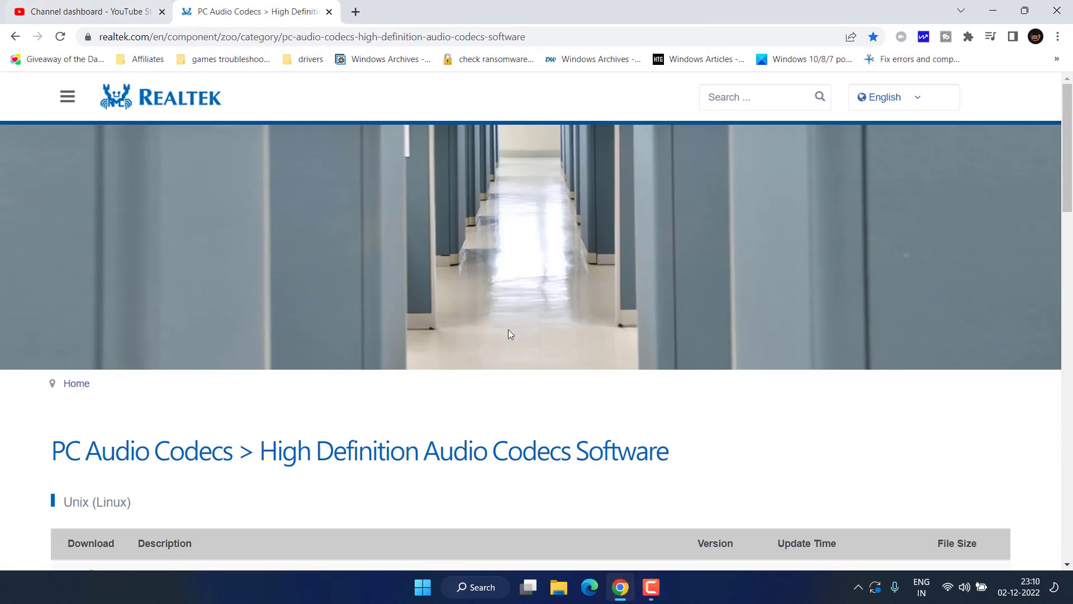
scroll(463, 391, "down", 2)
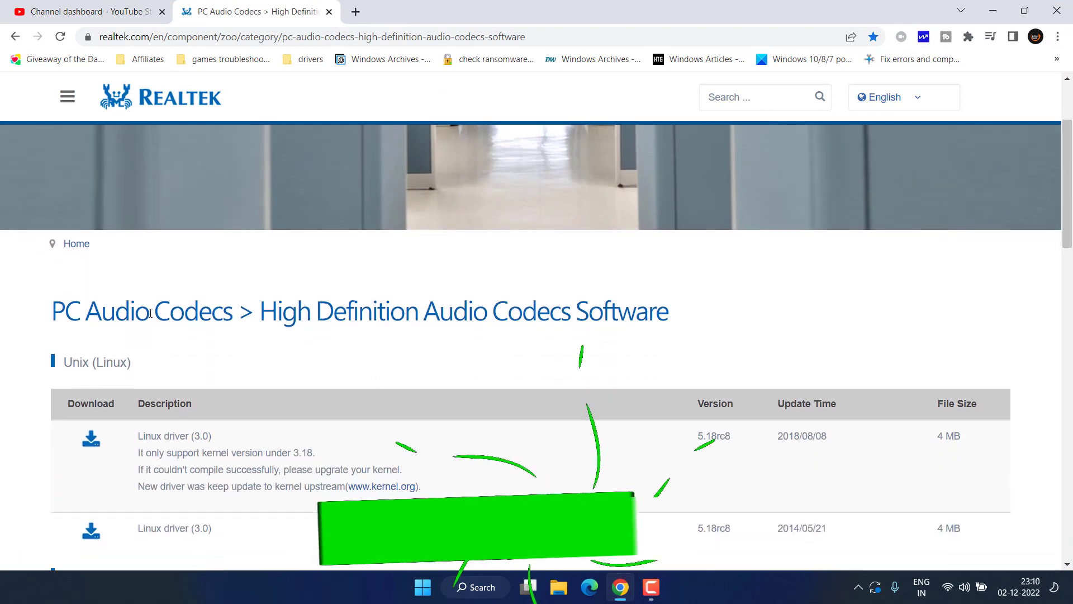
left_click_drag(53, 304, 841, 358)
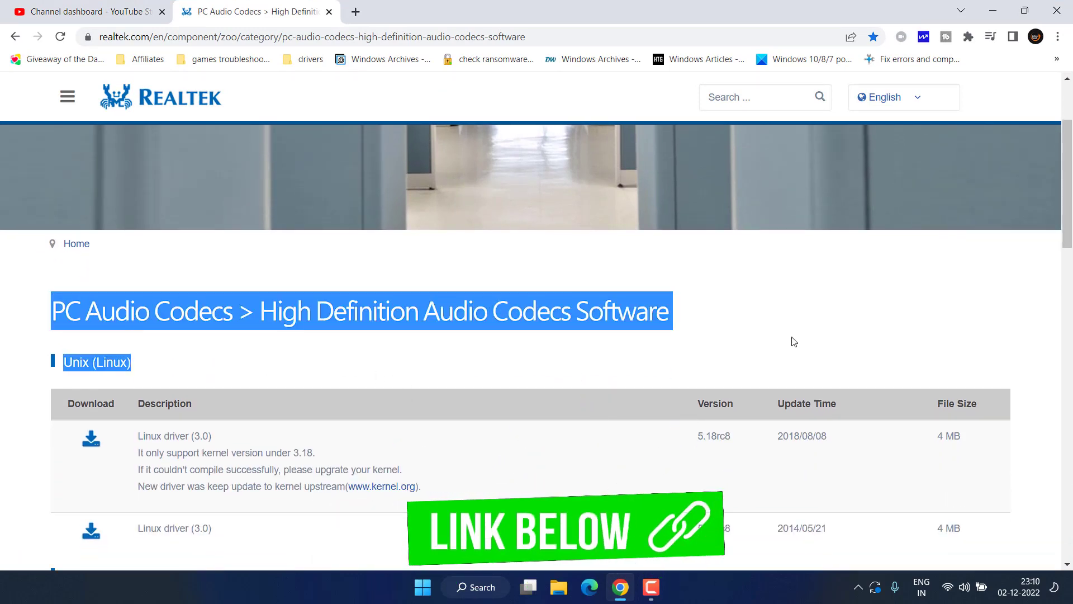
left_click(725, 339)
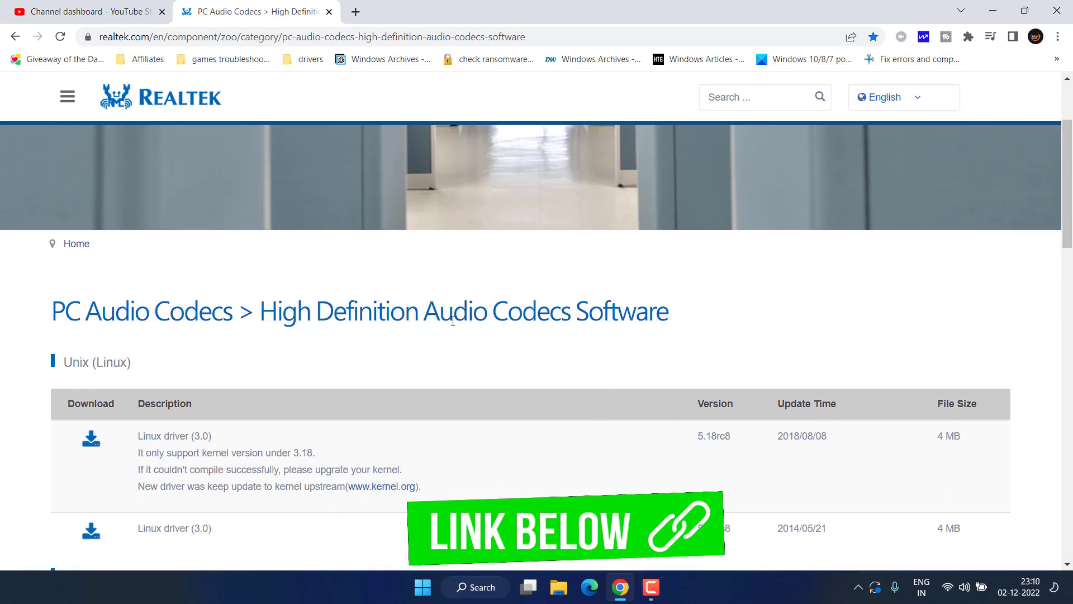
scroll(453, 320, "down", 6)
scroll(450, 318, "down", 2)
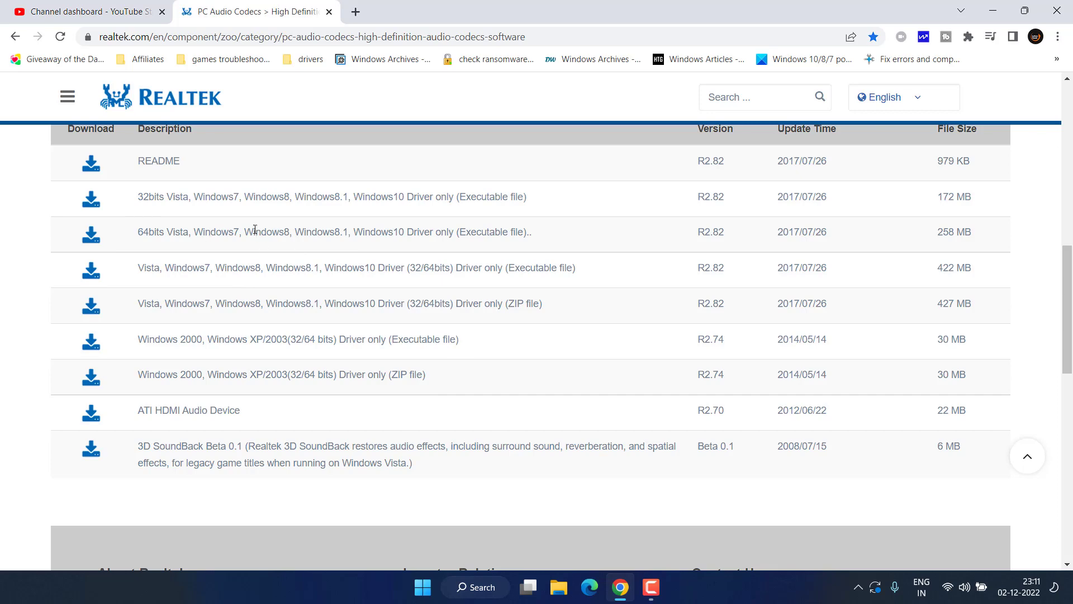
Step: Select the 64bits Windows driver, accept the terms, and choose Download this file
left_click(88, 235)
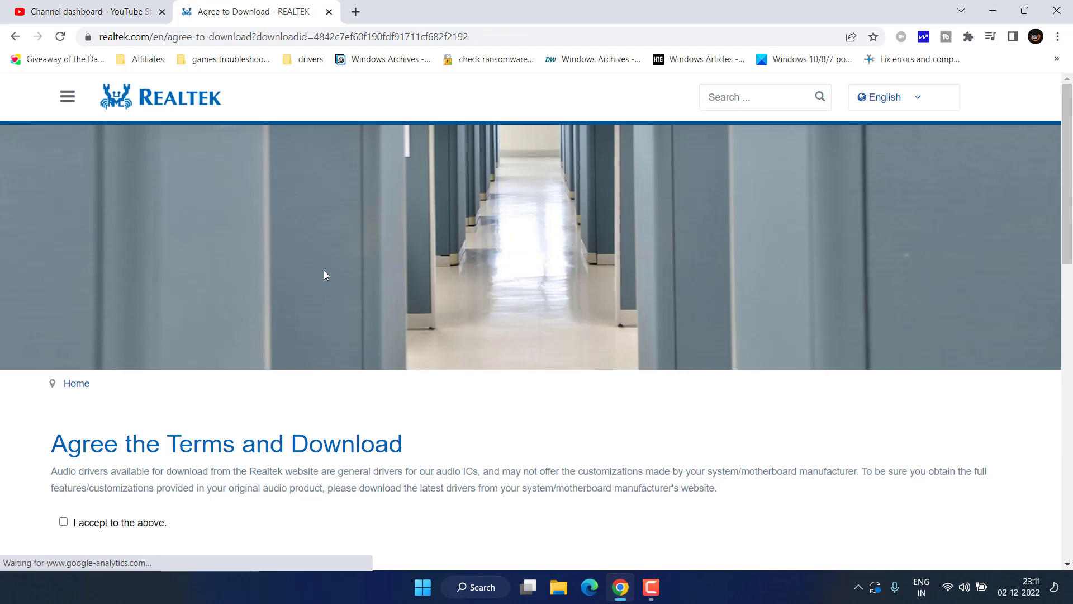
scroll(296, 294, "down", 3)
left_click(63, 312)
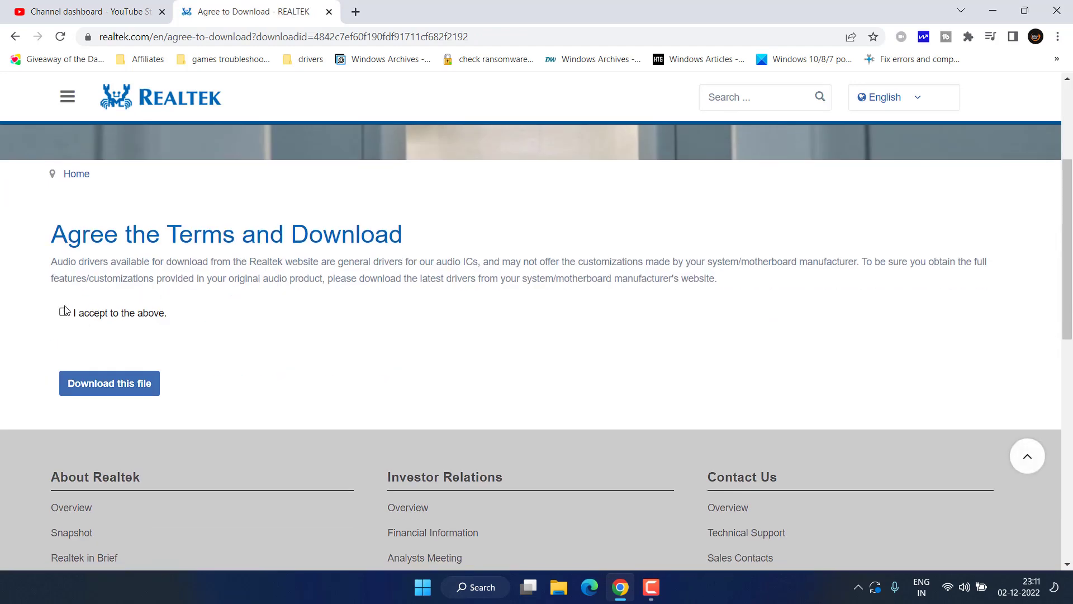
left_click(106, 383)
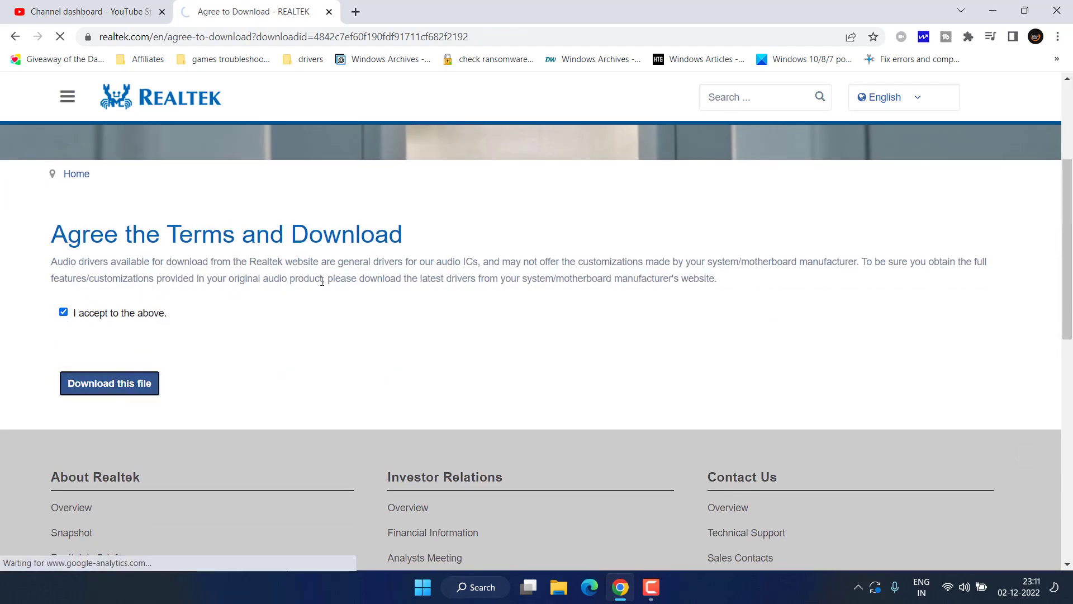
Step: Enter the captcha code and save the 64-bit R282 driver installer to the Desktop
type("4z8mO7")
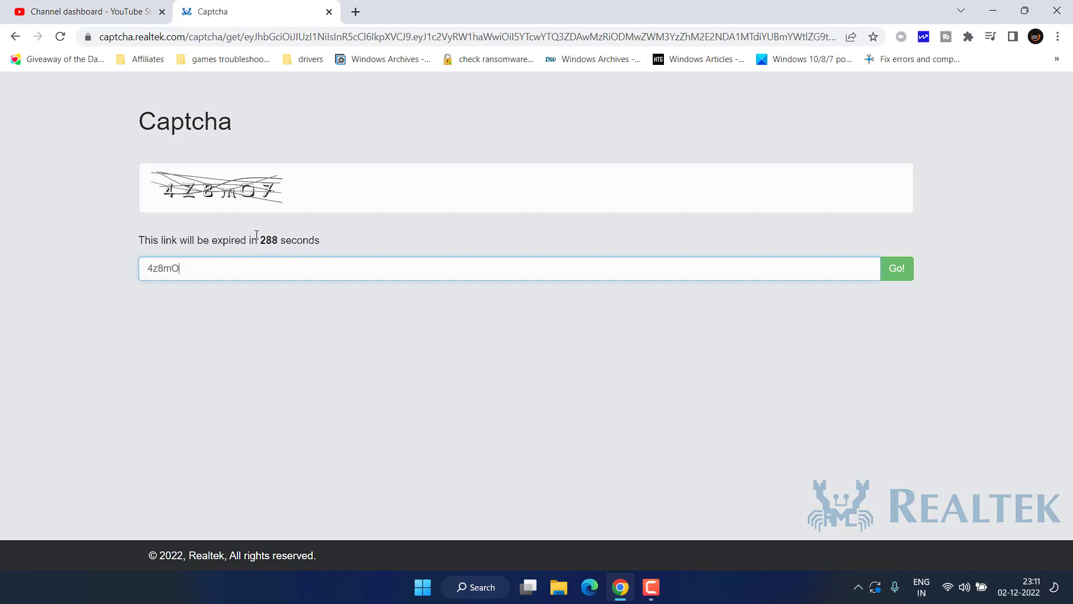
left_click(897, 270)
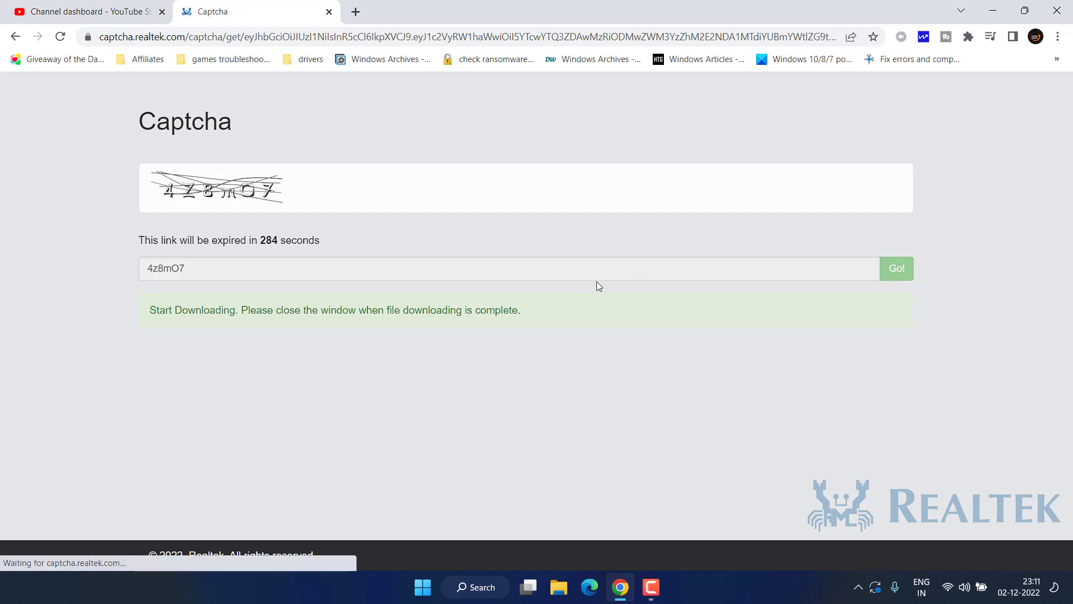
left_click(62, 112)
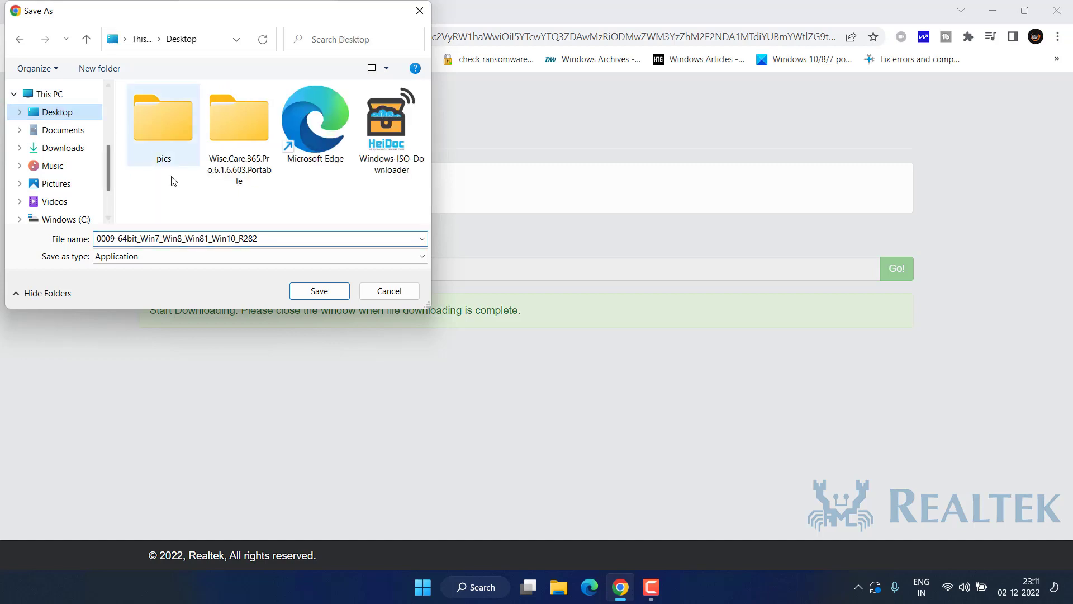
left_click(319, 291)
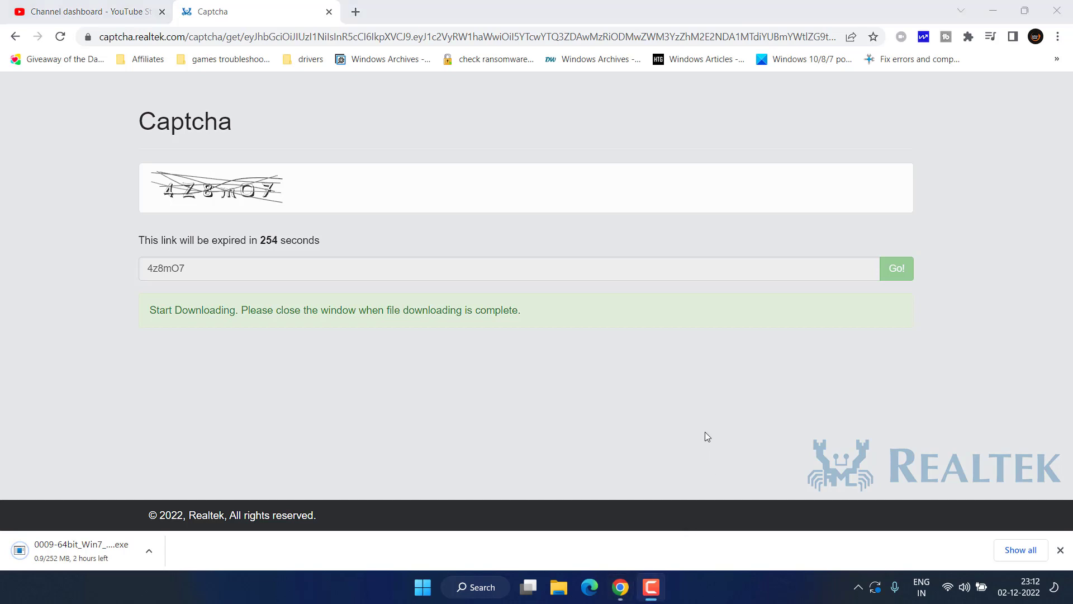
left_click(356, 12)
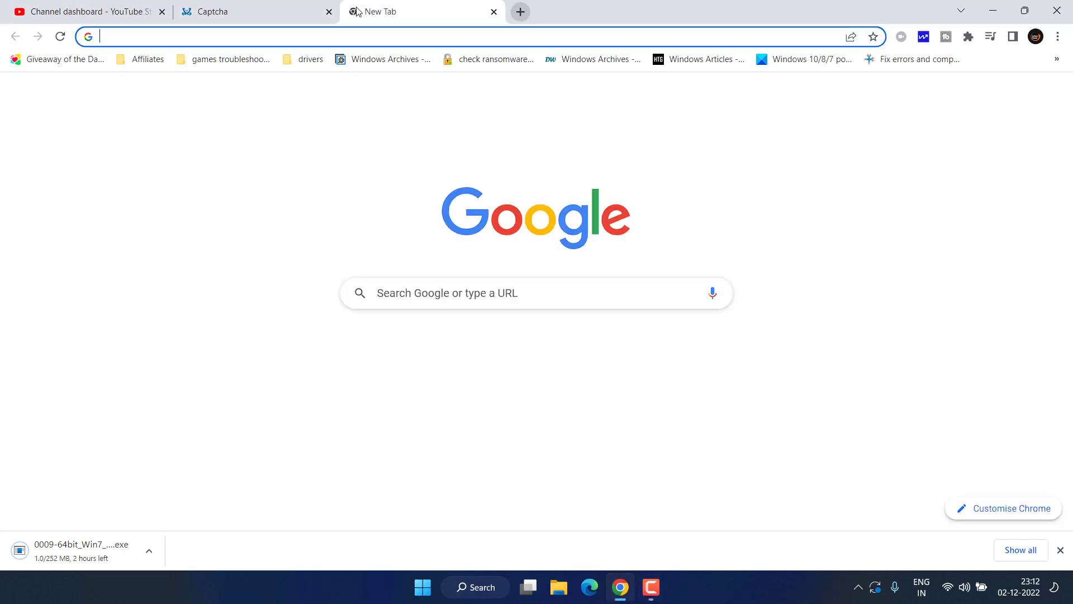
Step: Search Google for 'hp drivers auto detect' and open the HP Detect My Device result
left_click(551, 40)
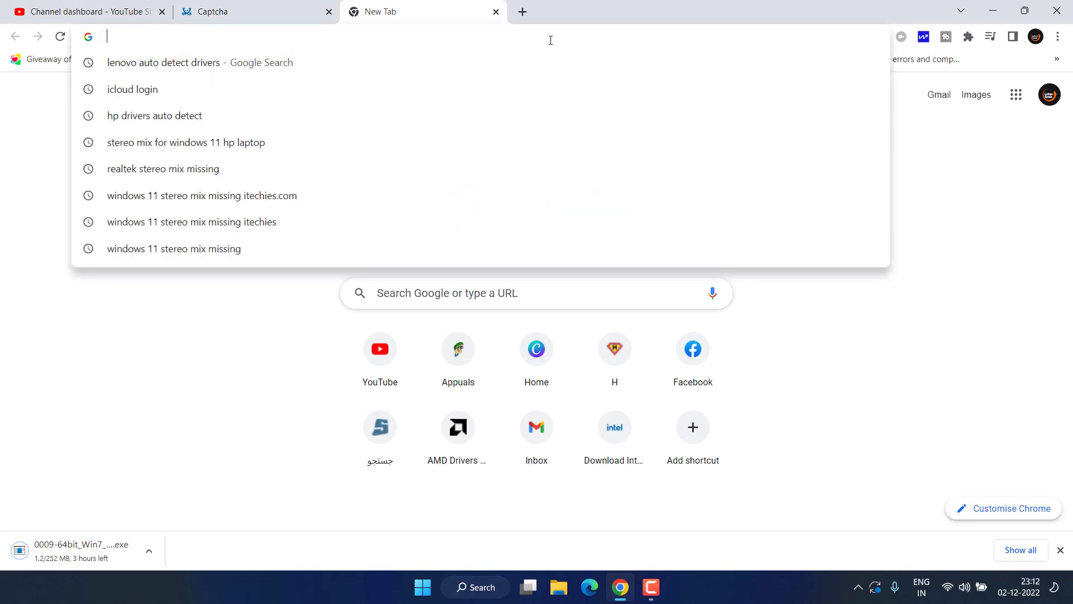
type("hp drivers auto detect")
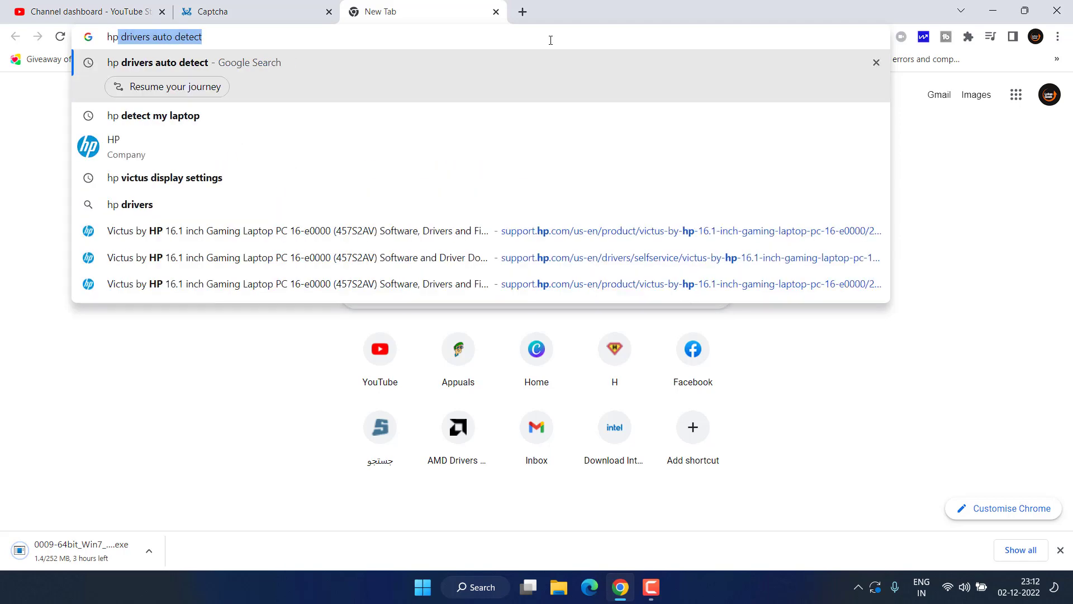
key("Right")
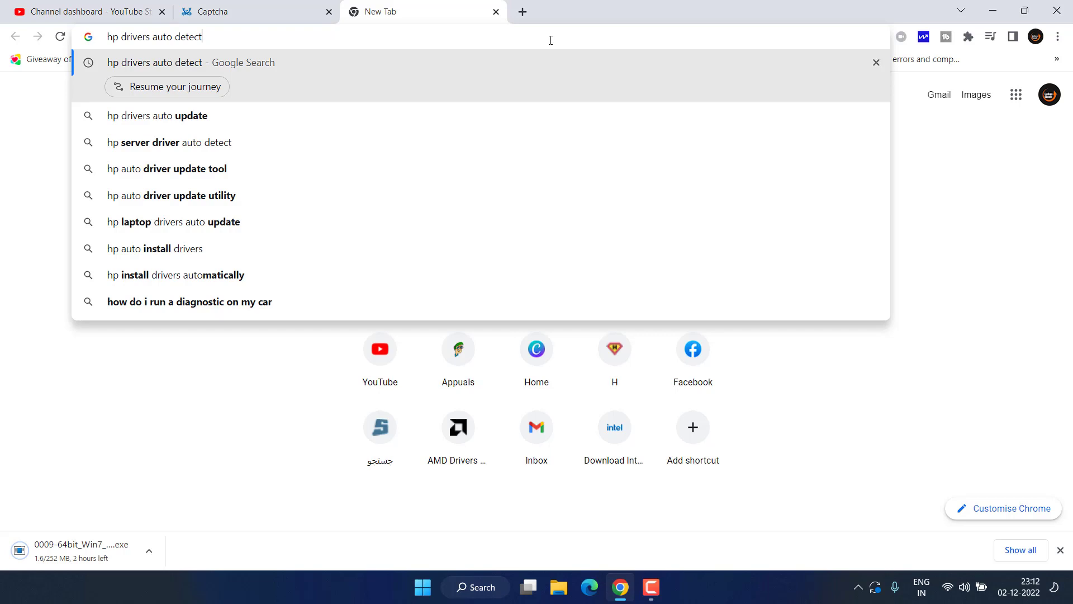
key("Return")
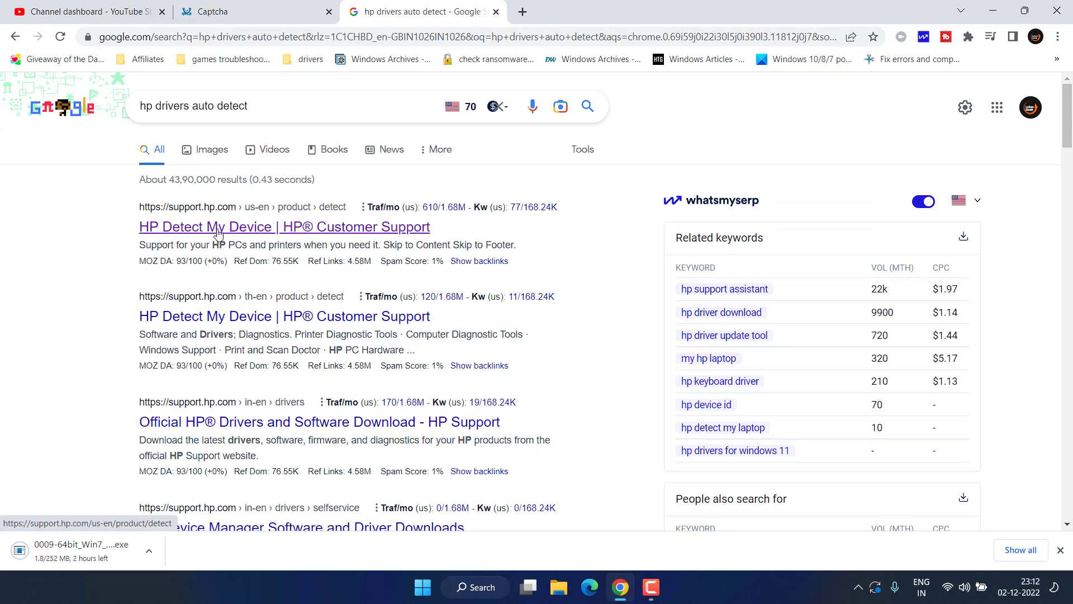
left_click(218, 229)
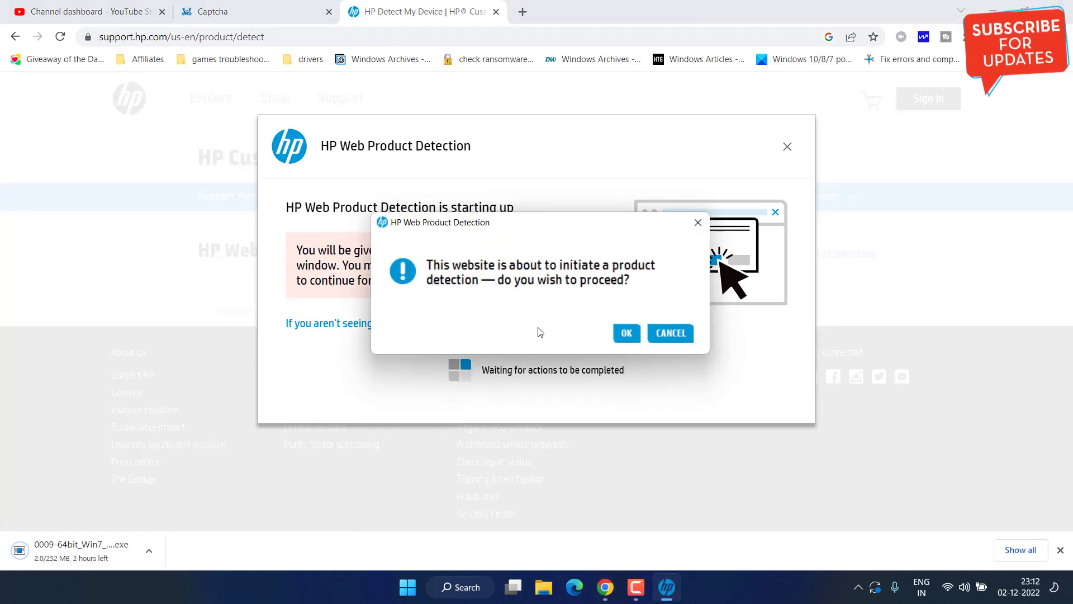
Step: Let HP detect the laptop and open the Victus by HP 16.1 inch Gaming Laptop support page
left_click(625, 333)
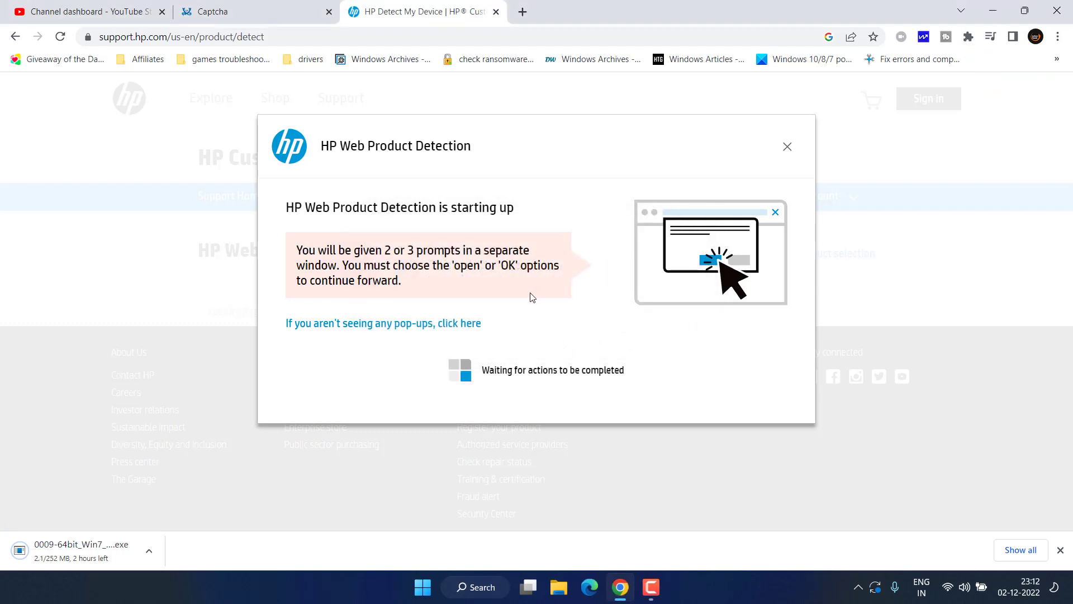
scroll(313, 311, "down", 3)
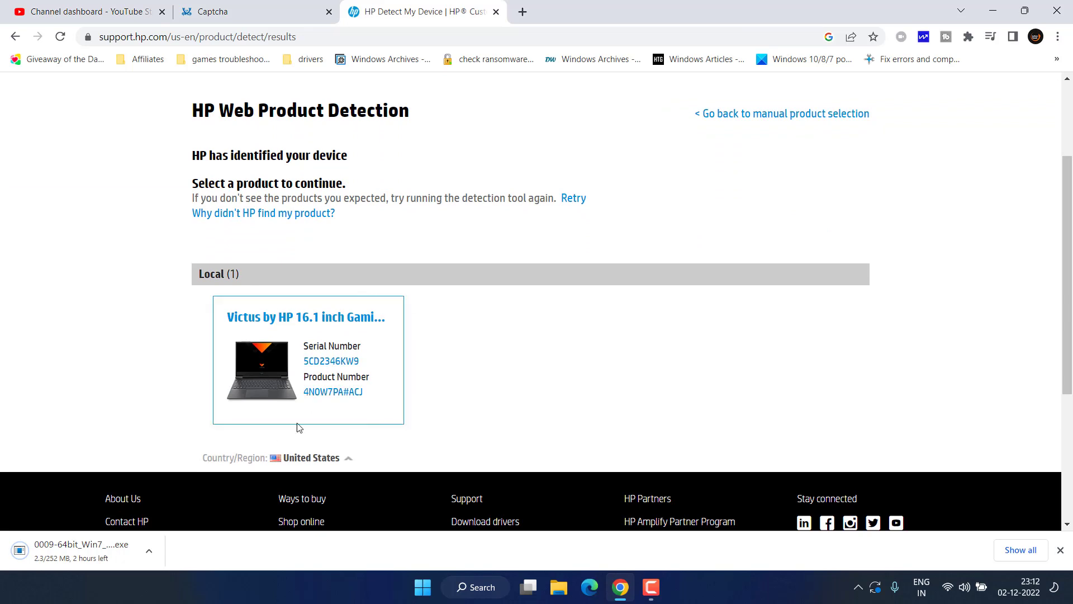
left_click(273, 382)
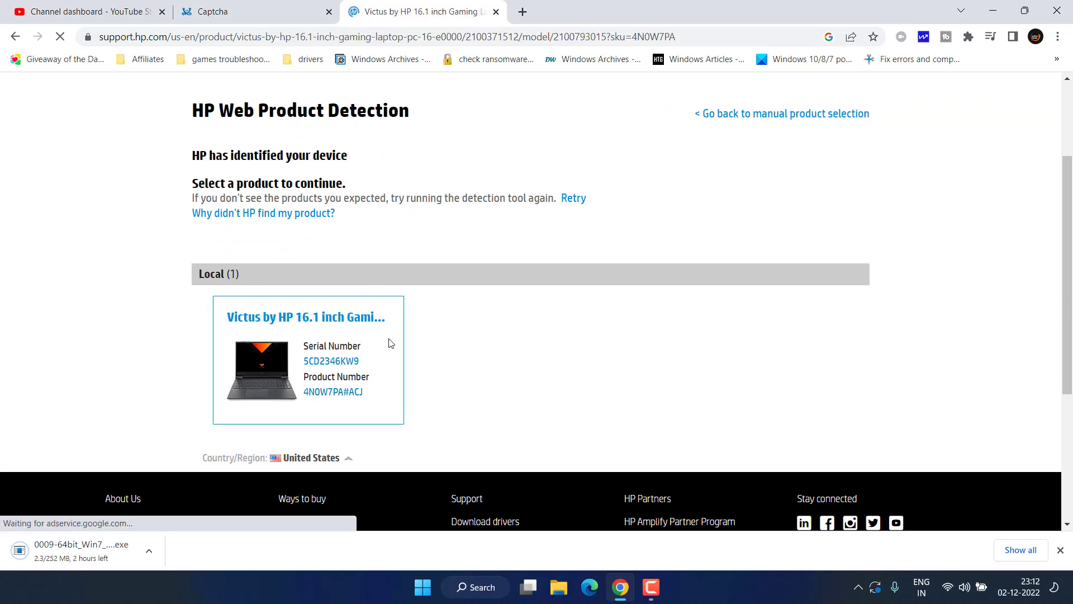
scroll(415, 336, "down", 2)
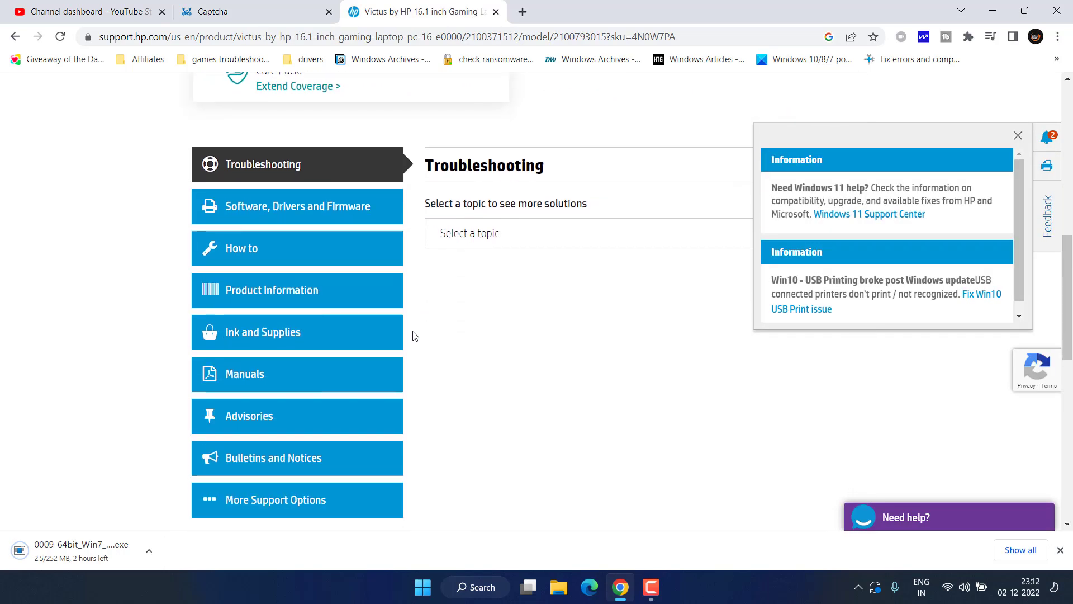
Step: Open Software, Drivers and Firmware and submit Windows 11 version 21H2 (64-bit) as the OS
left_click(309, 214)
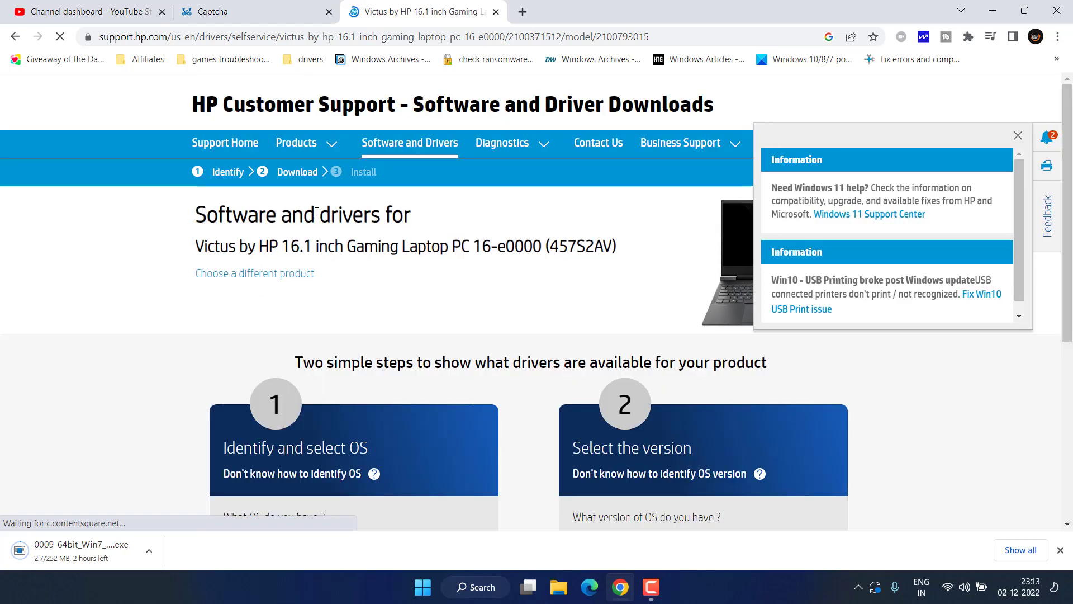
left_click(335, 354)
left_click(307, 410)
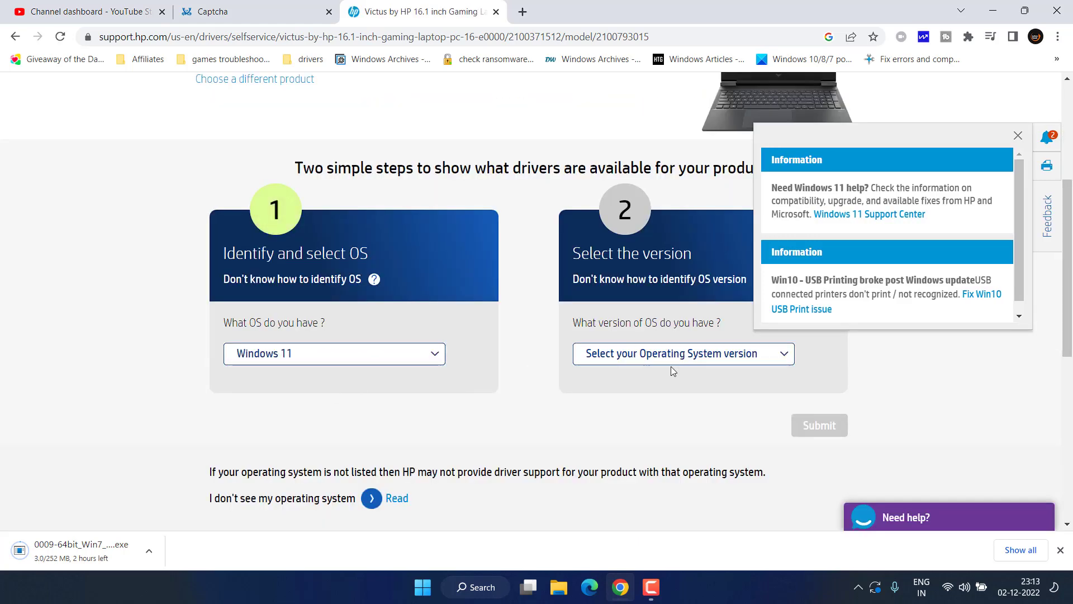
left_click(694, 352)
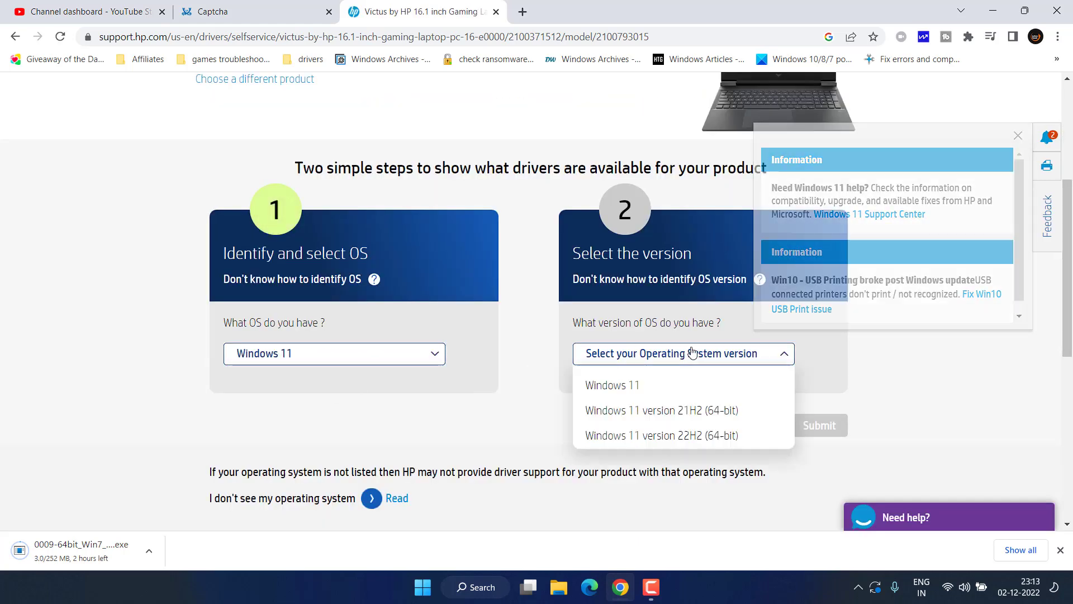
left_click(609, 408)
scroll(606, 403, "down", 3)
left_click(830, 287)
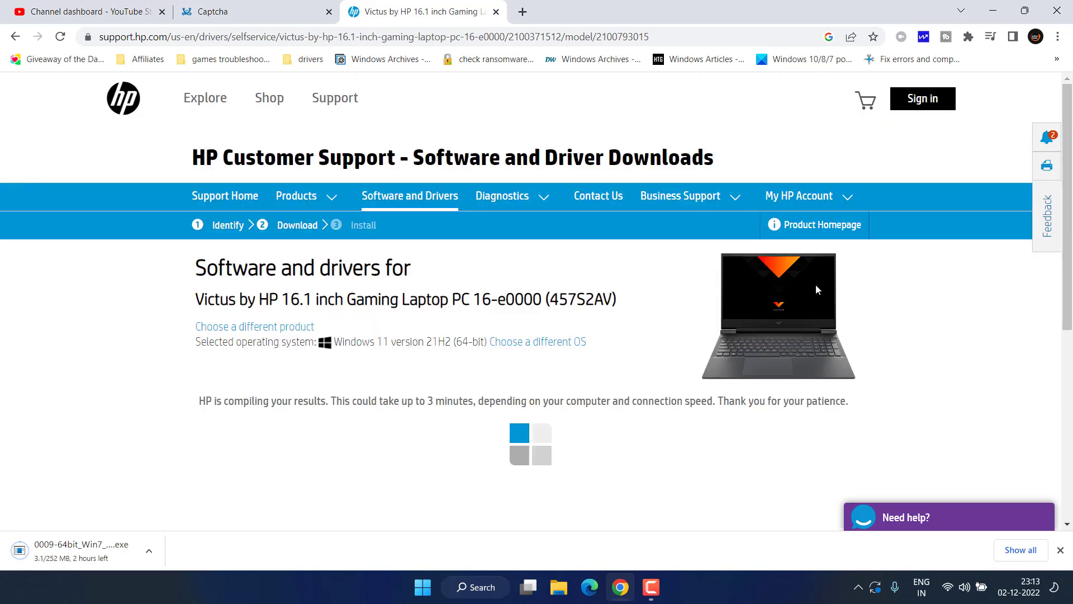
scroll(420, 301, "down", 4)
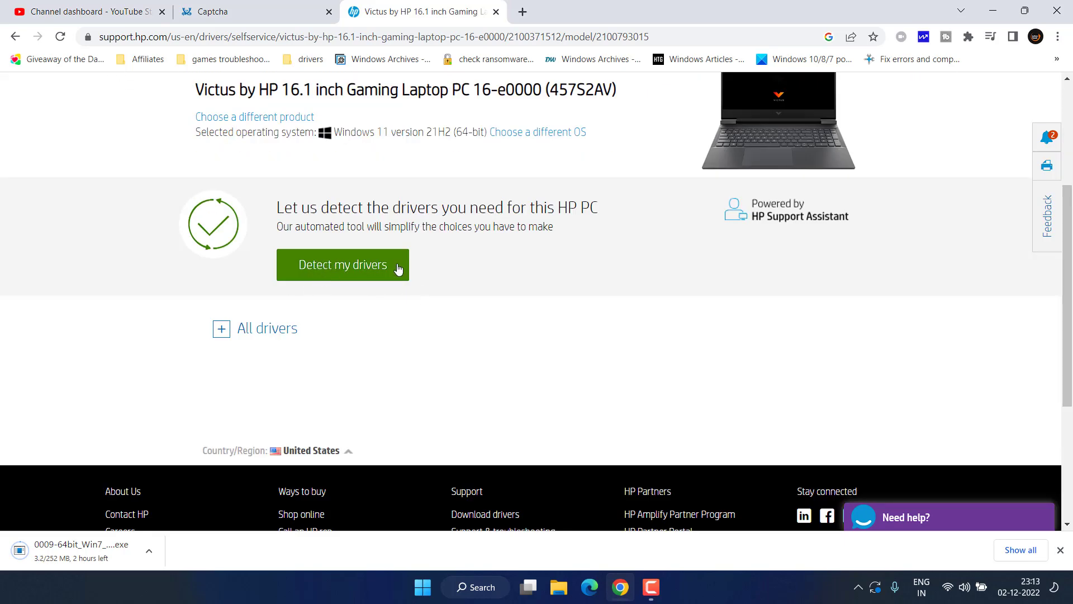
Step: Under All drivers > Driver-Audio, download the Realtek HD Audio Driver sp139433 manually to the Desktop
left_click(222, 330)
scroll(224, 341, "down", 4)
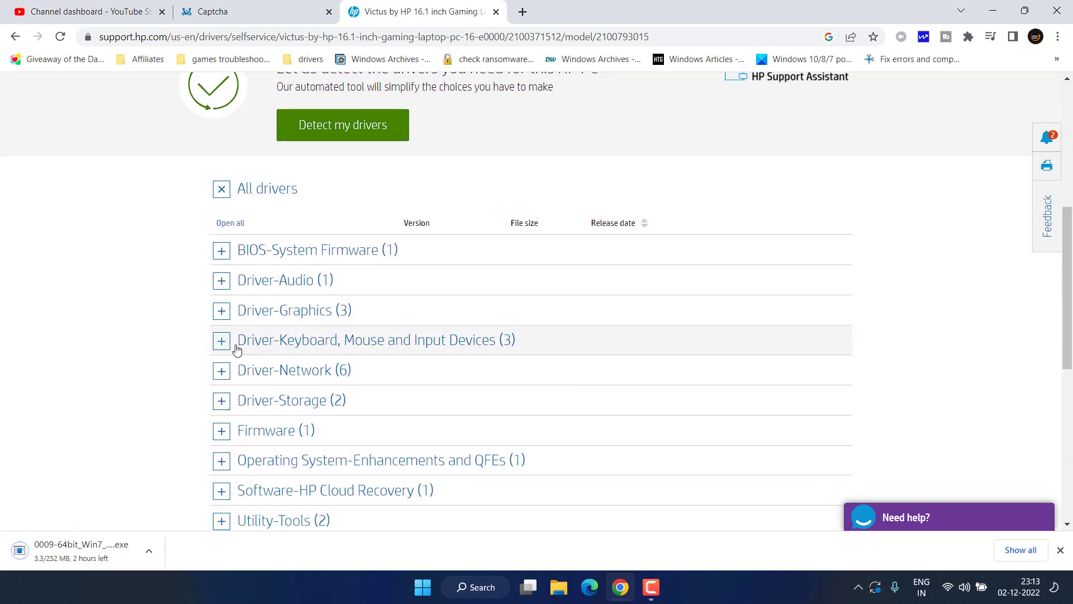
left_click(255, 211)
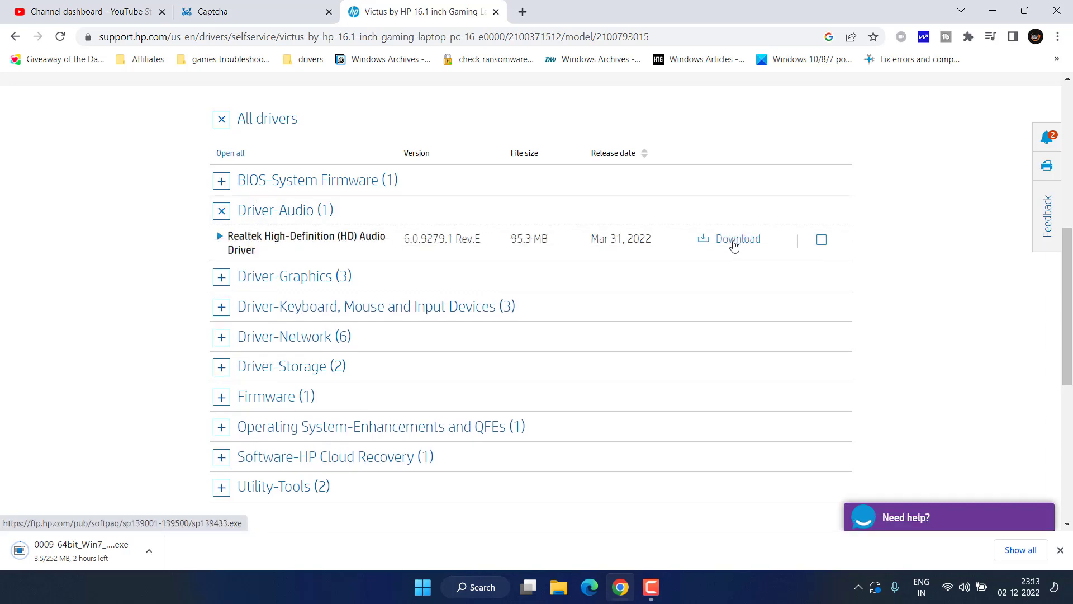
left_click(709, 242)
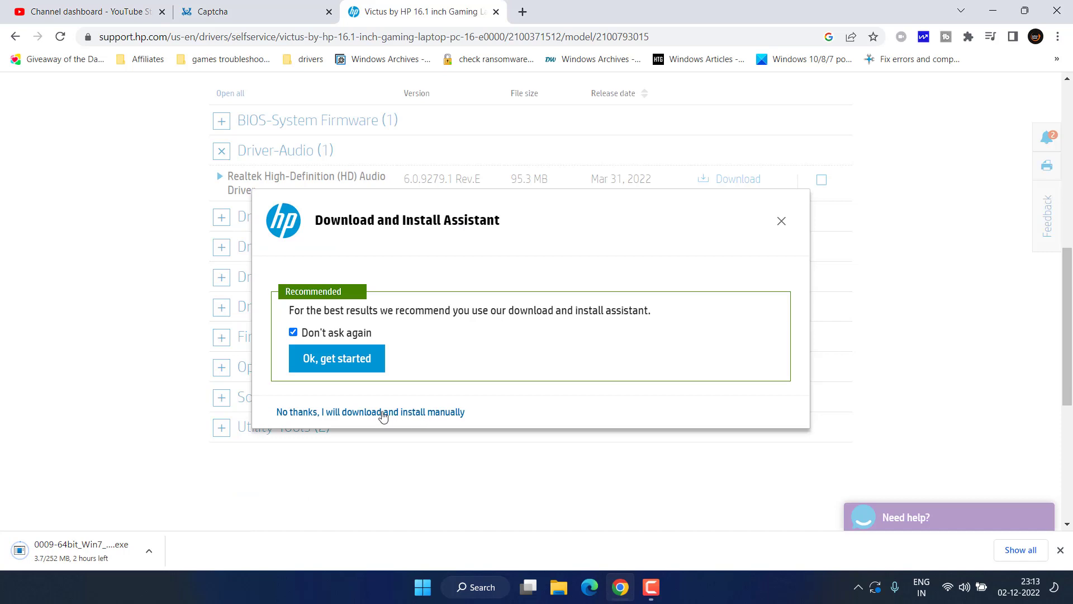
left_click(384, 412)
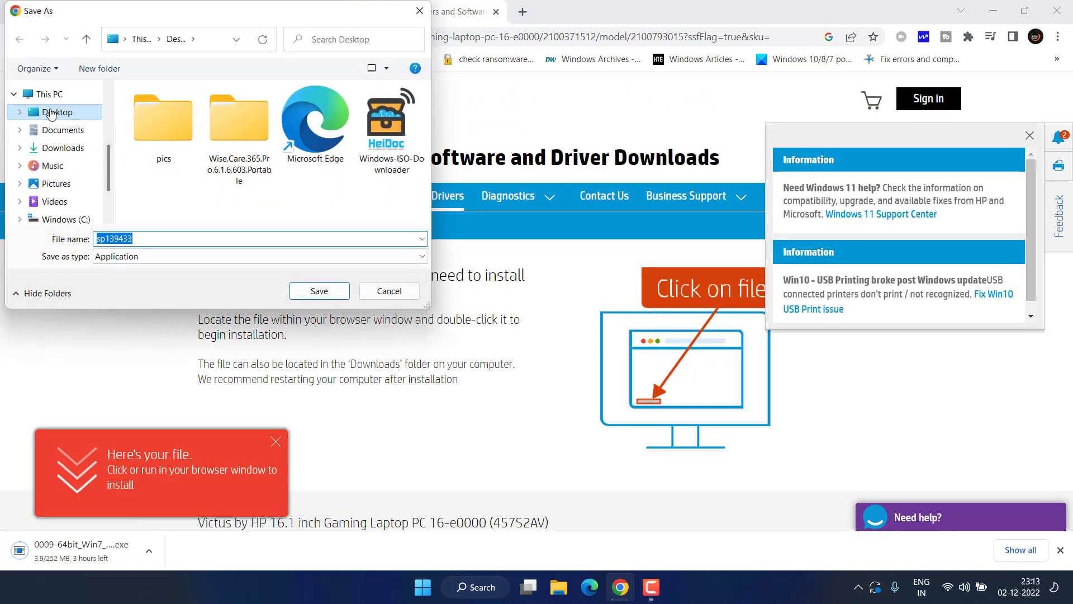
left_click(319, 290)
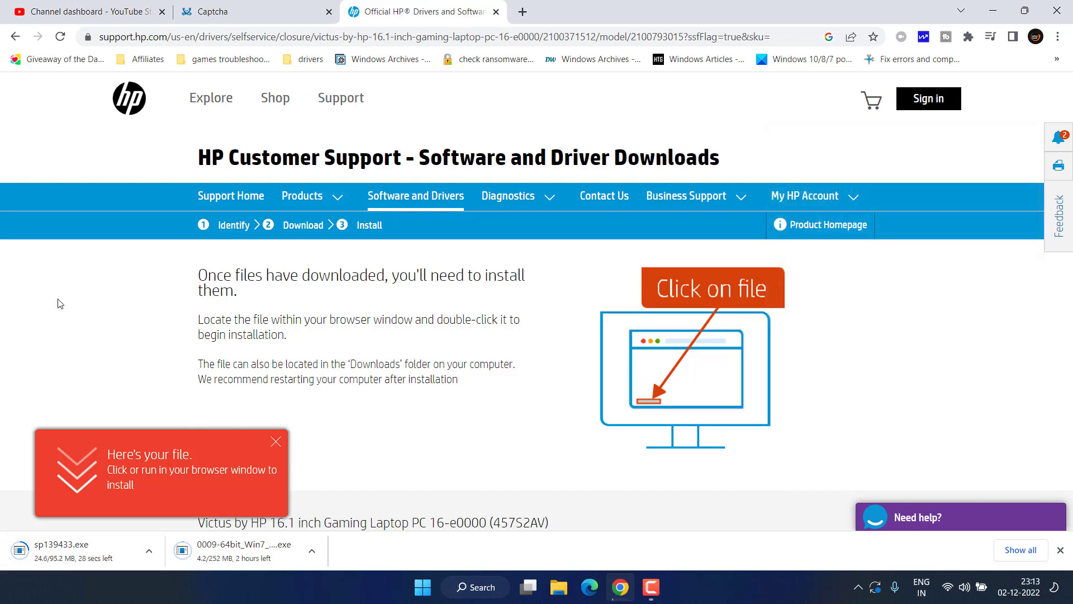
left_click(522, 8)
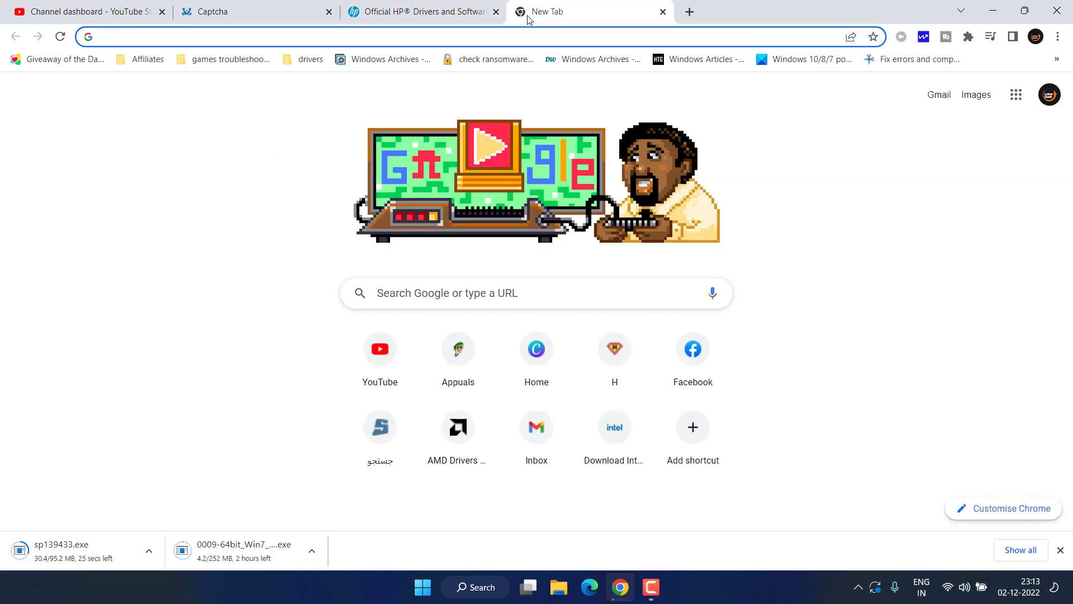
Step: Search Google for 'lenovo auto detect drivers' and open the Lenovo Service Bridge page
type("leno")
key("Right")
key("Return")
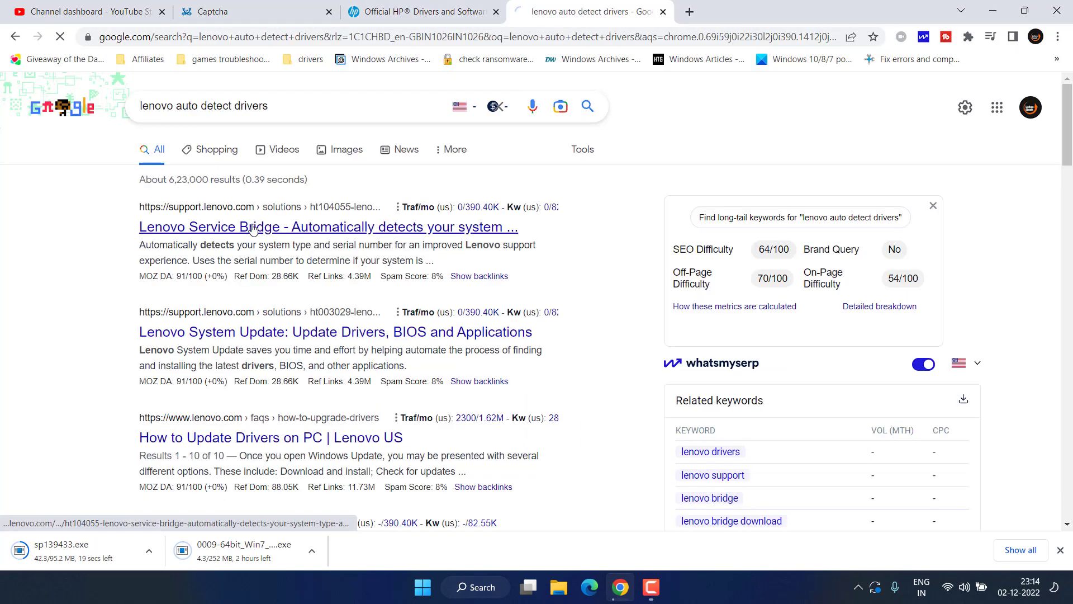
left_click(371, 180)
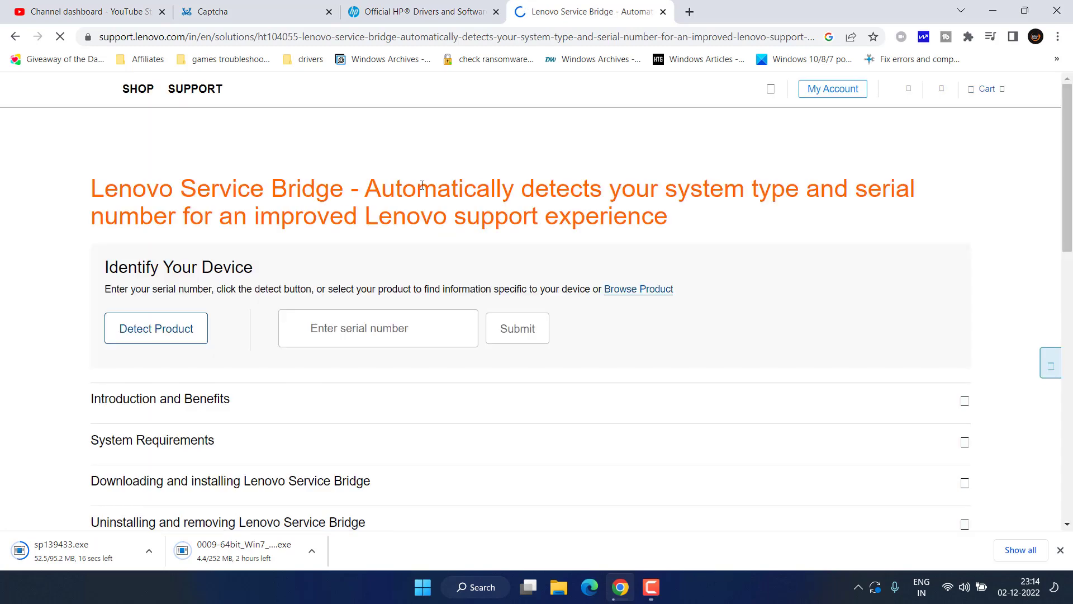
left_click_drag(116, 198, 553, 227)
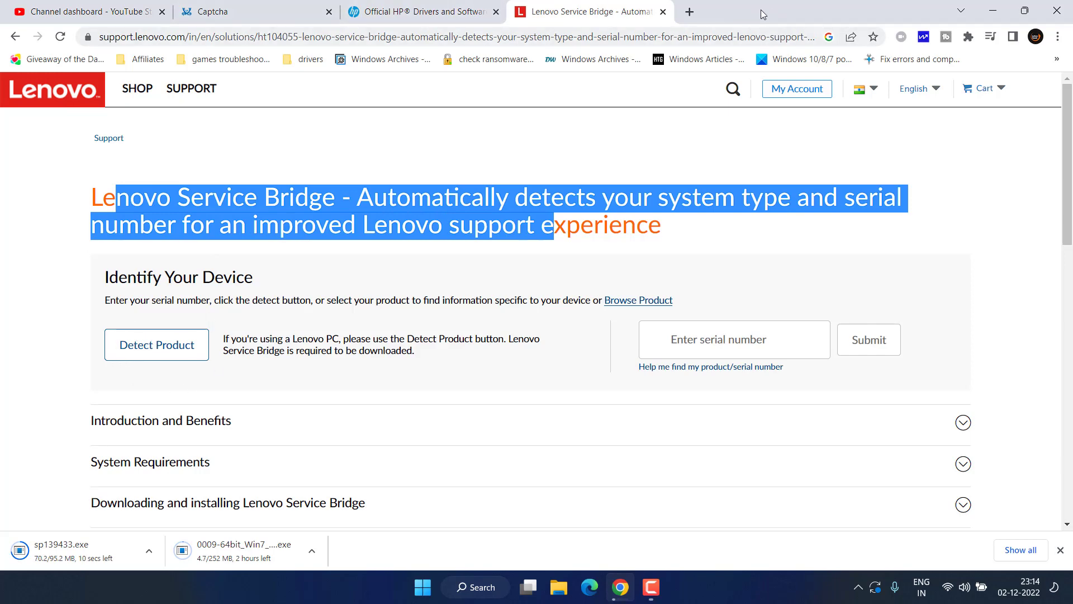
Step: Open Dell's Drivers & Downloads page via a 'dell auto detect drivers' search, then launch sp139433.exe
left_click(689, 12)
type("d")
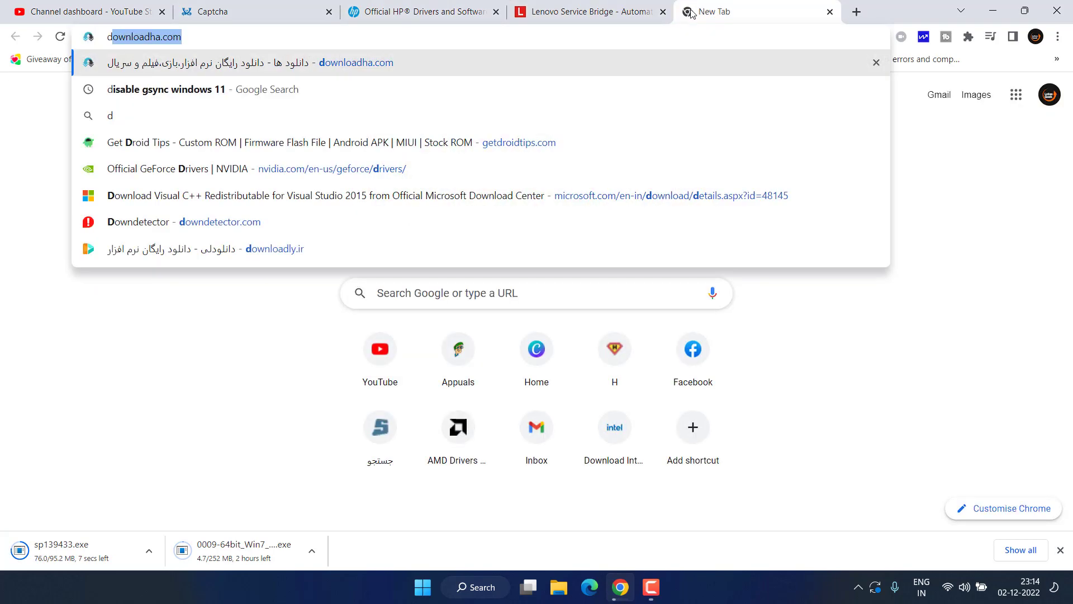
type("ell auto")
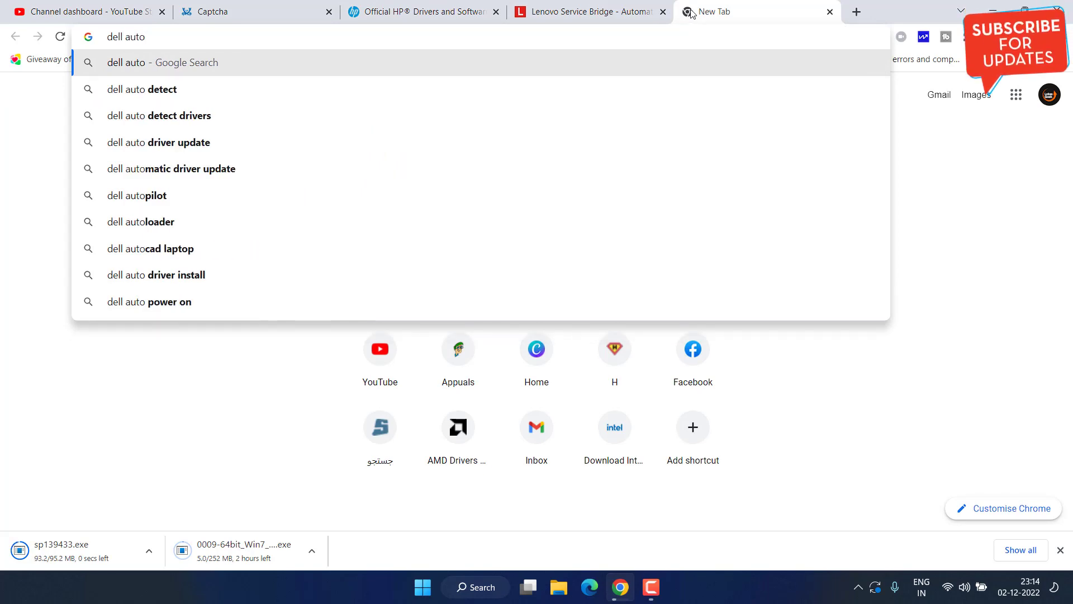
key("Down")
key("Down")
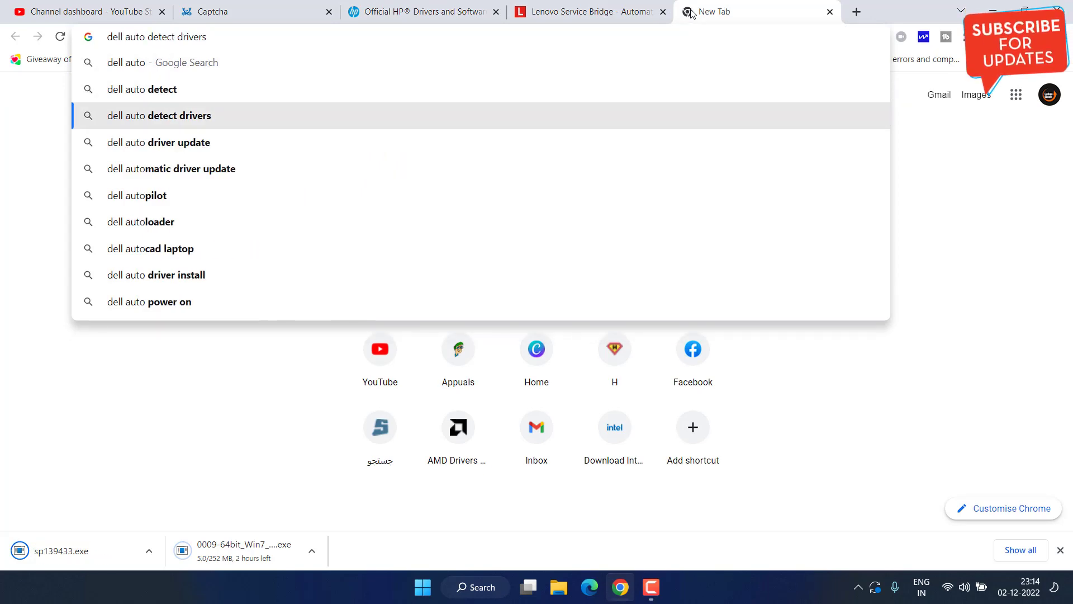
key("Return")
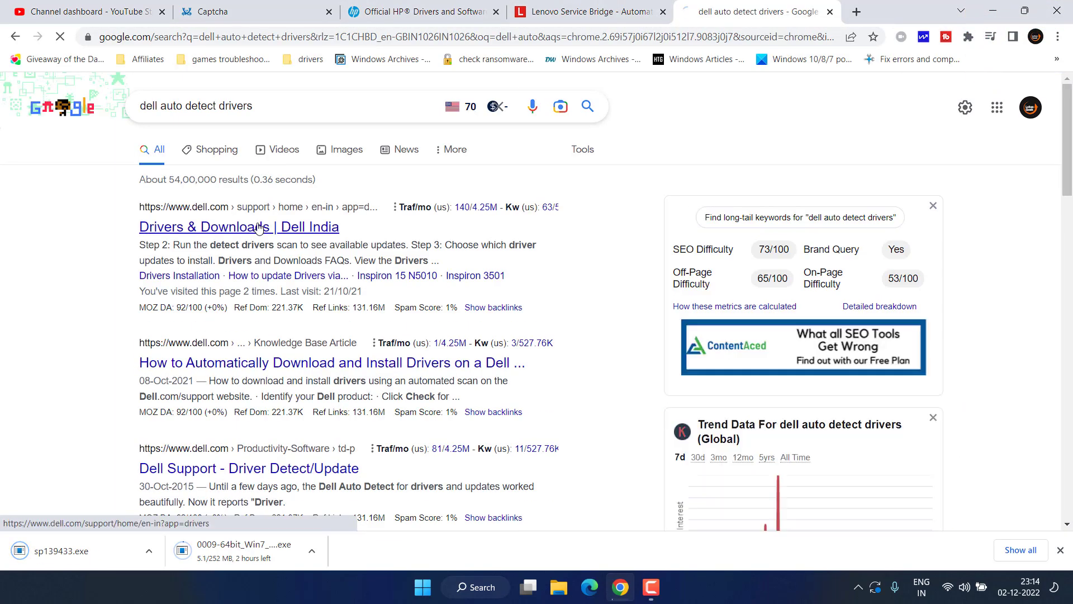
left_click(258, 227)
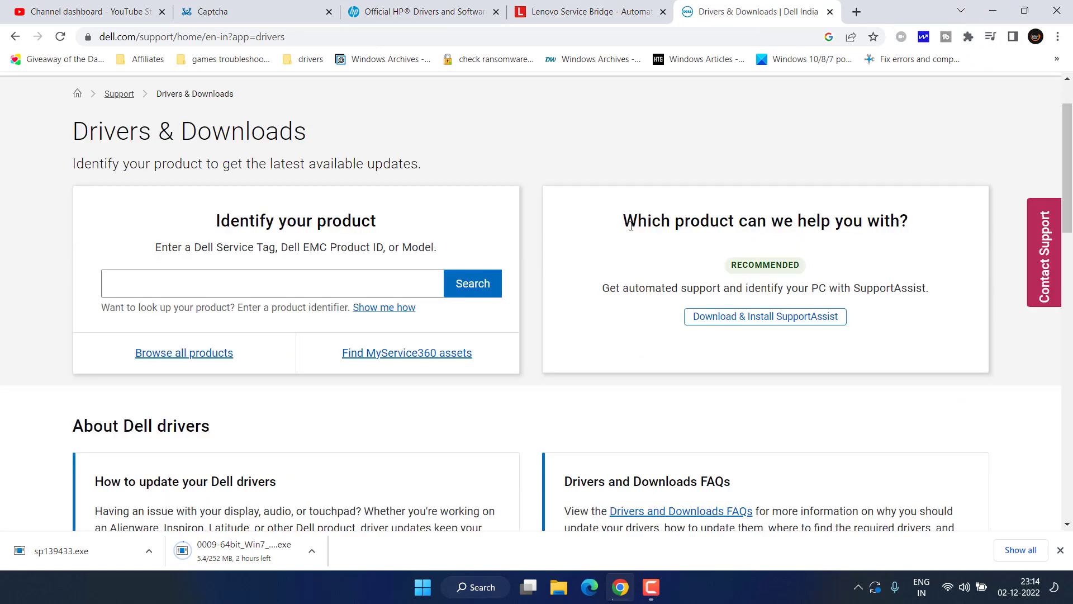
left_click_drag(630, 226, 944, 229)
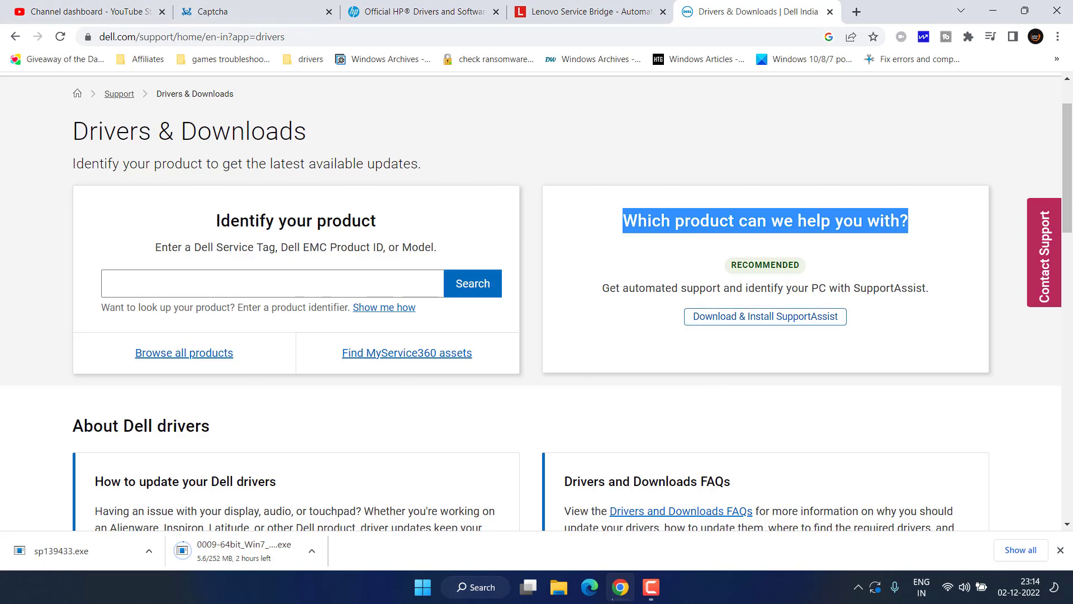
left_click(75, 550)
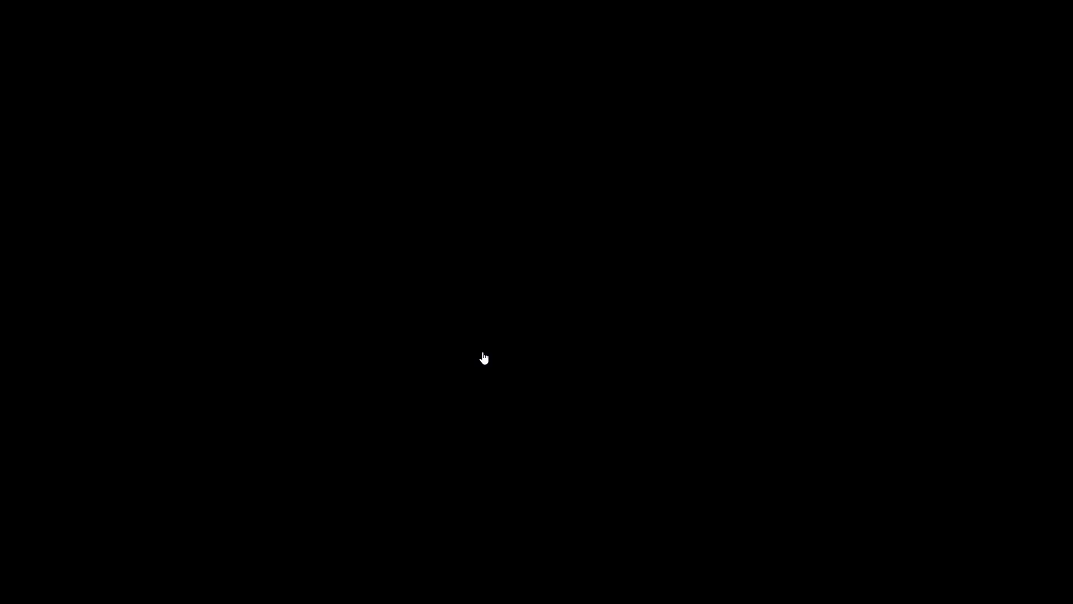
Step: Approve the UAC prompt and advance the HP Realtek HD Audio installer to accepted license terms
left_click(484, 358)
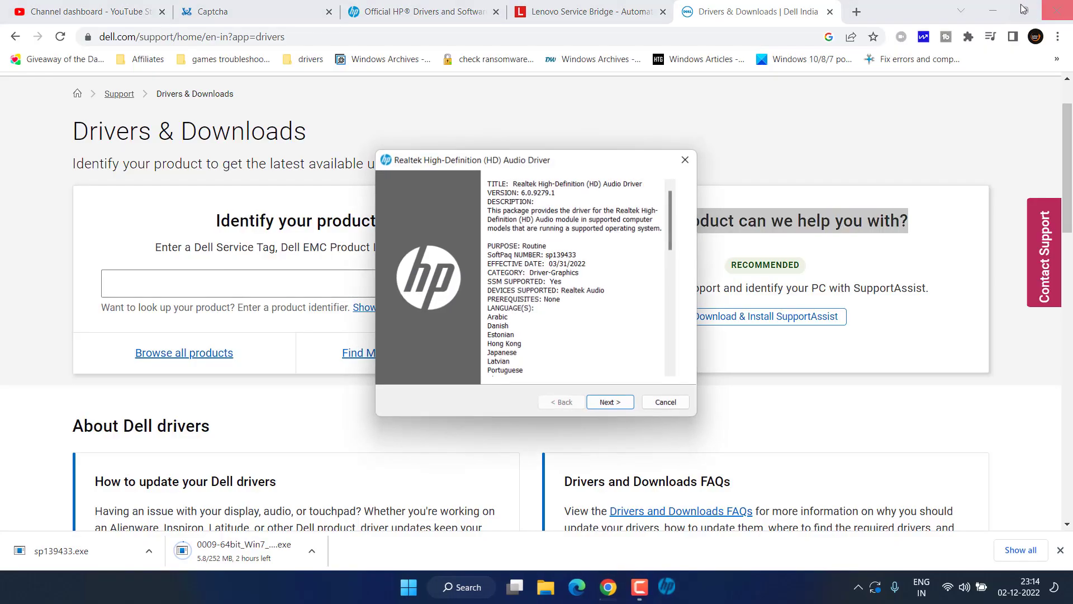
key("super+Home")
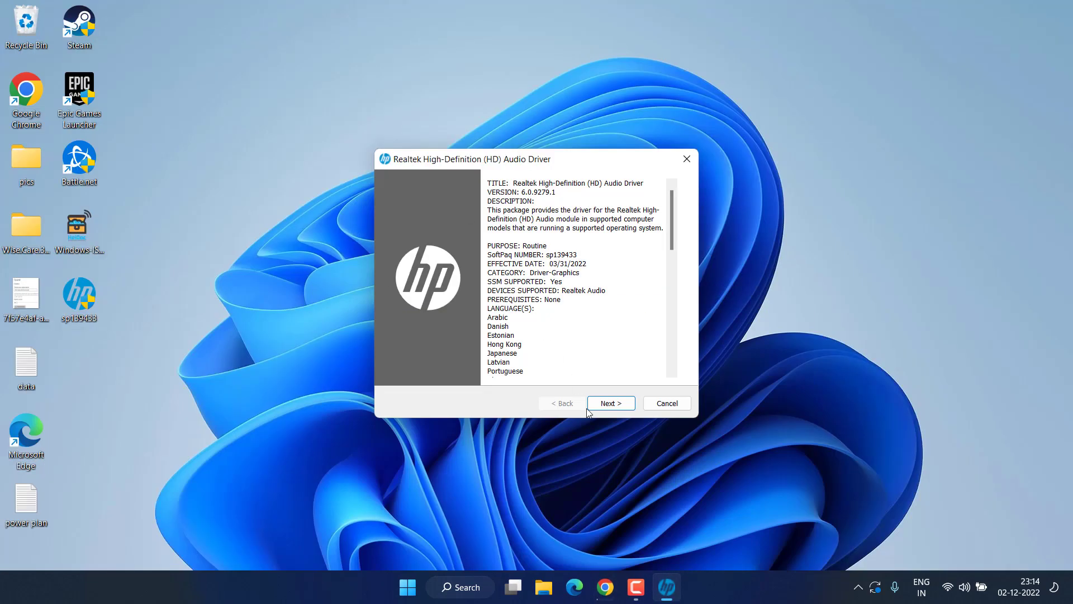
left_click(608, 405)
left_click(487, 358)
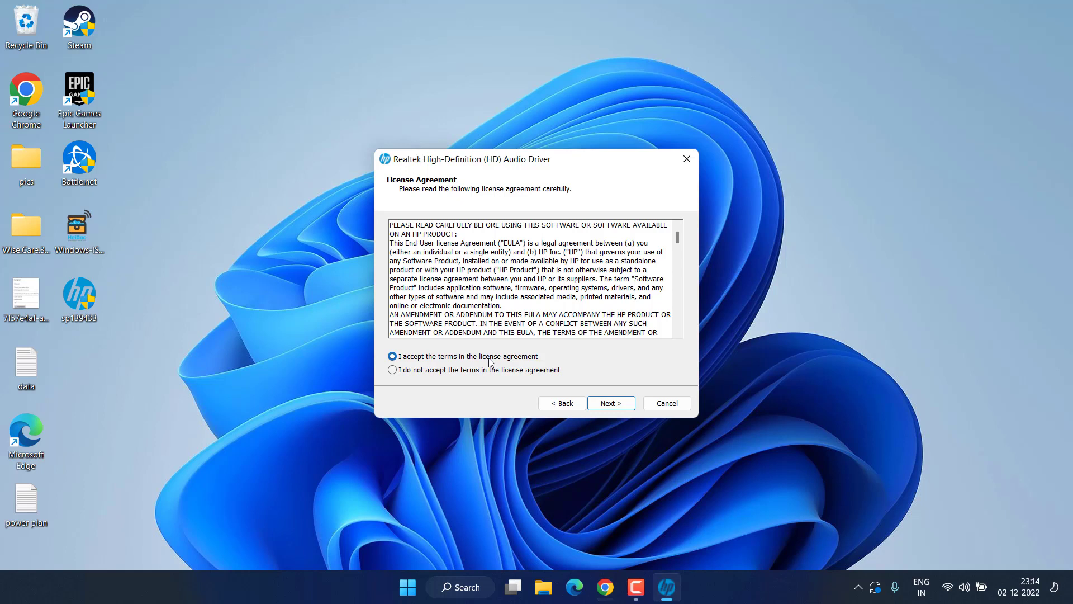